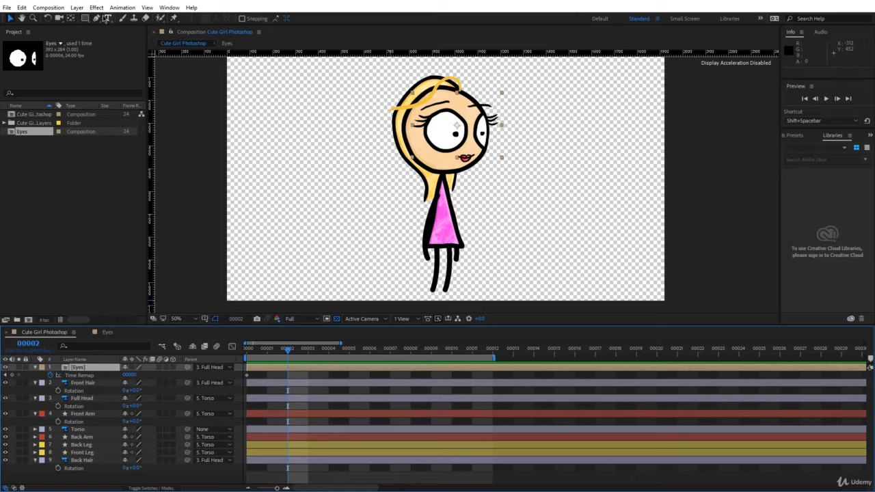
Set the Cute Girl Photoshop composition's duration to 100 frames and cycle the time display through timecode back to frames
{"action": "left_click", "coordinate": [59, 9]}
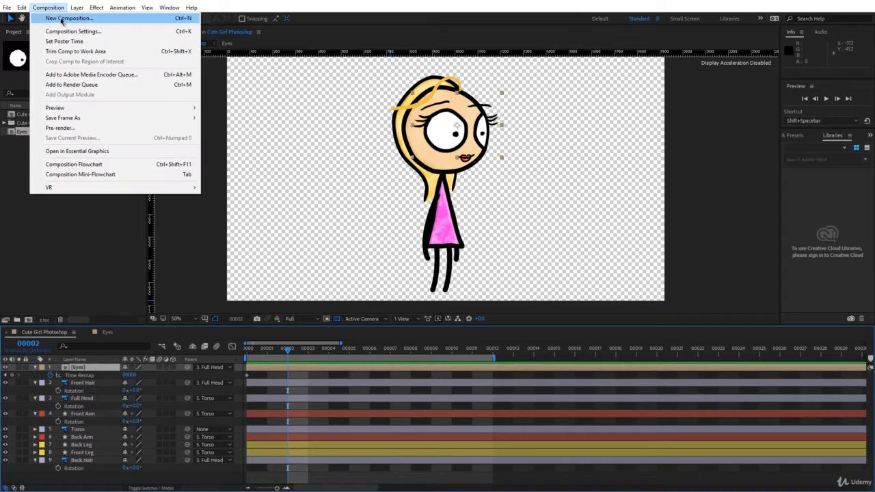
{"action": "left_click", "coordinate": [62, 32]}
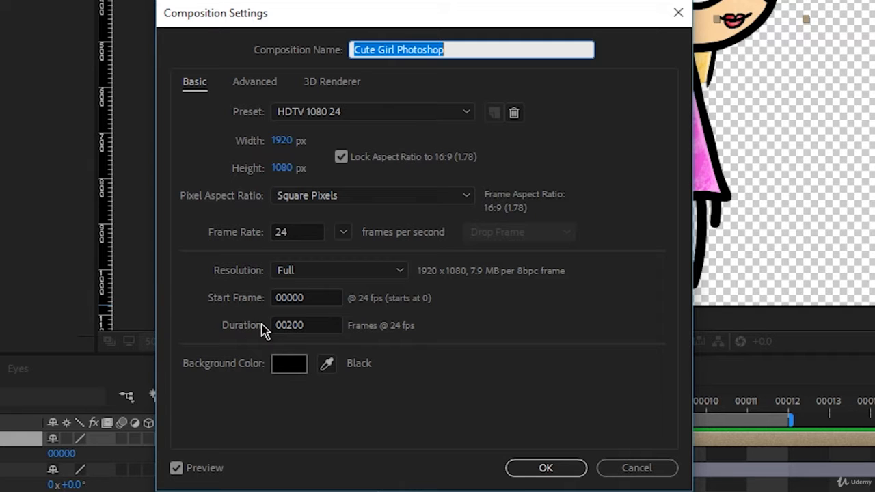
{"action": "left_click", "coordinate": [316, 326]}
{"action": "left_click_drag", "start_coordinate": [317, 326], "coordinate": [287, 327]}
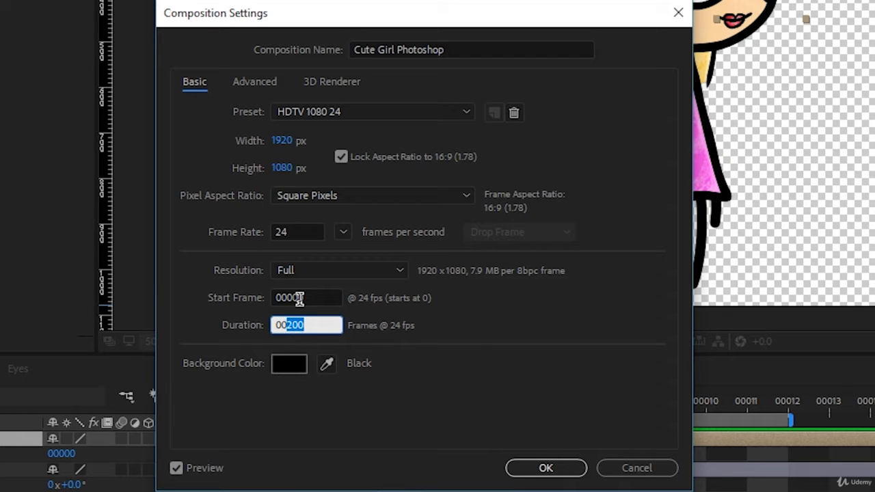
{"action": "type", "text": "100"}
{"action": "left_click", "coordinate": [547, 468]}
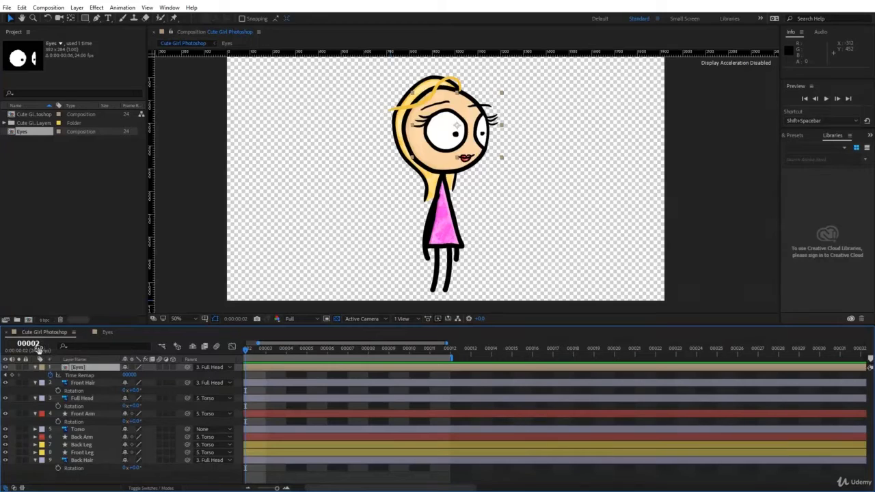
{"action": "left_click", "coordinate": [38, 347], "text": "ctrl"}
{"action": "left_click", "coordinate": [35, 349], "text": "ctrl"}
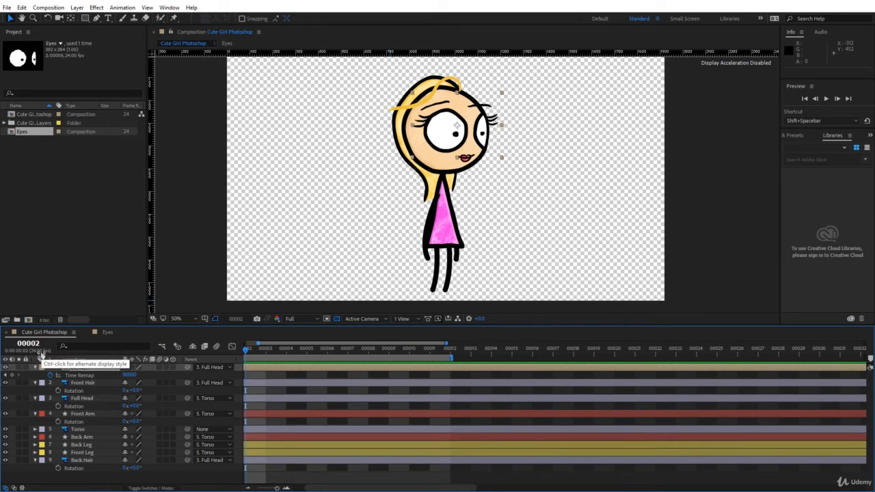
Place two composition markers on the timeline, at frames 40 and 56
{"action": "left_click_drag", "start_coordinate": [276, 489], "coordinate": [278, 489]}
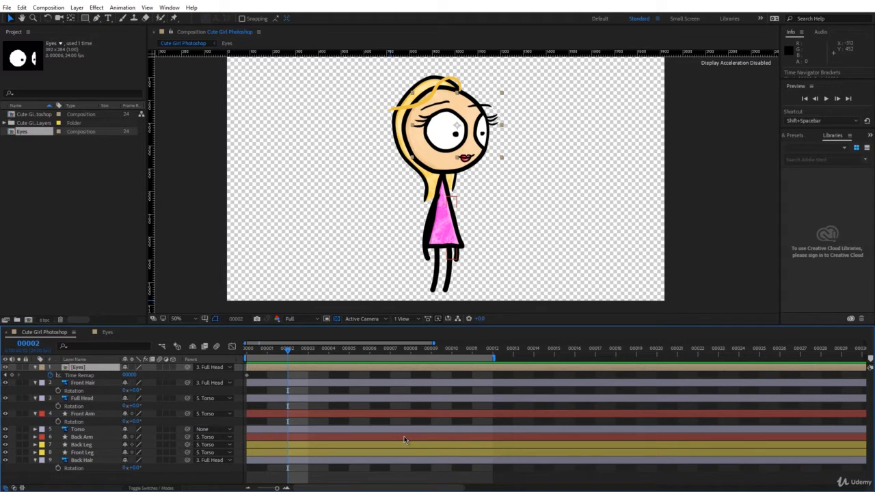
{"action": "scroll", "coordinate": [404, 439], "scroll_direction": "right", "scroll_amount": 3}
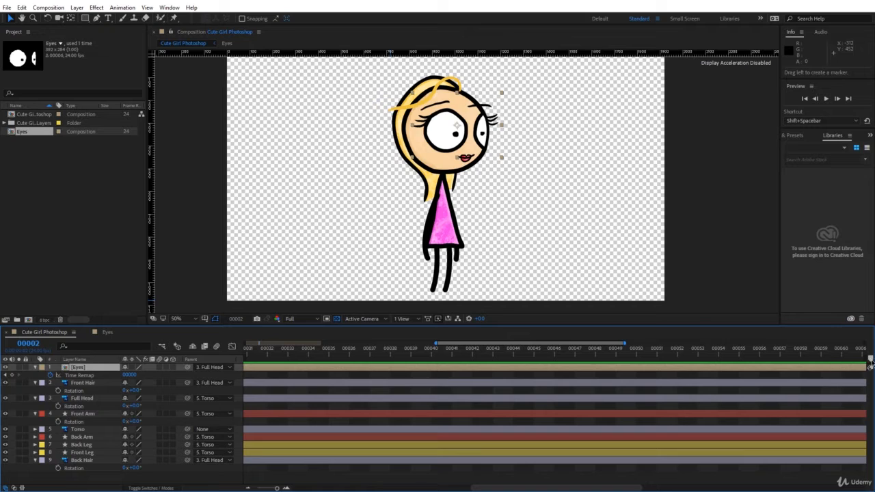
{"action": "mouse_move", "coordinate": [870, 363]}
{"action": "left_mouse_down"}
{"action": "mouse_move", "coordinate": [421, 358]}
{"action": "mouse_move", "coordinate": [433, 358]}
{"action": "left_mouse_up"}
{"action": "left_click_drag", "start_coordinate": [868, 359], "coordinate": [762, 361]}
Give the composition markers at frames 40 and 56 the comment "Front"
{"action": "double_click", "coordinate": [433, 357]}
{"action": "type", "text": "Front"}
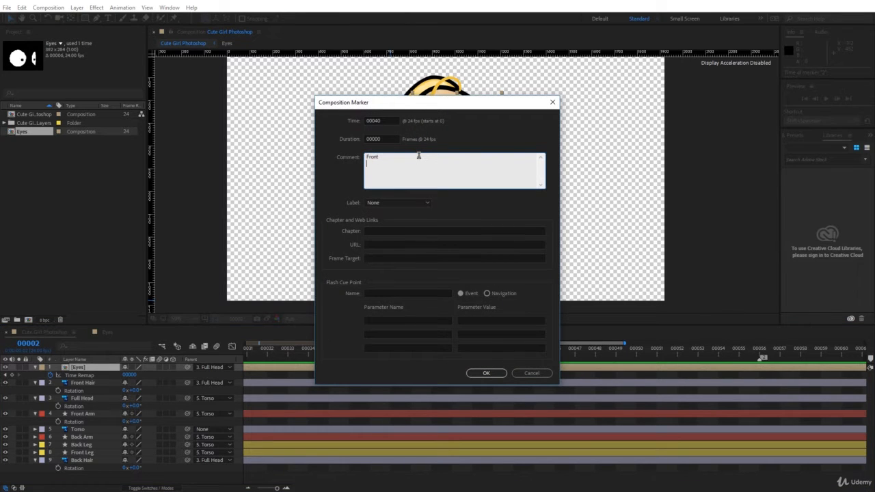
{"action": "left_click", "coordinate": [483, 373]}
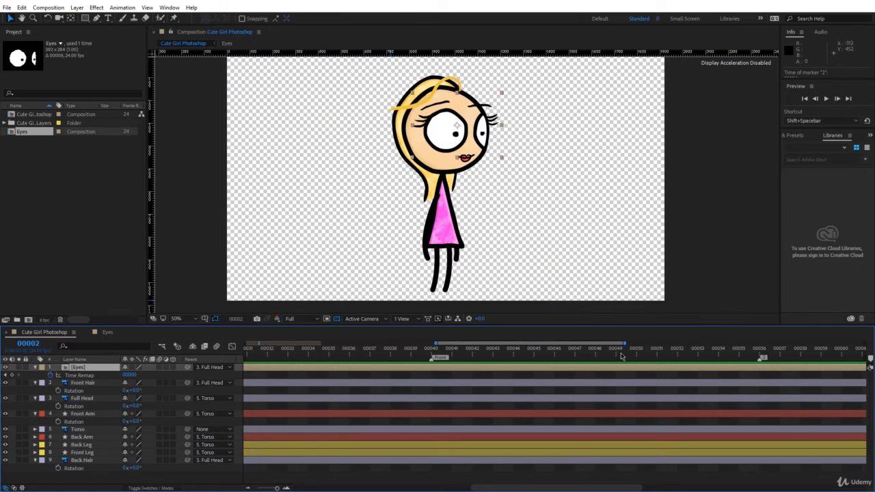
{"action": "left_click", "coordinate": [760, 352]}
{"action": "key", "text": "alt+KP_Multiply"}
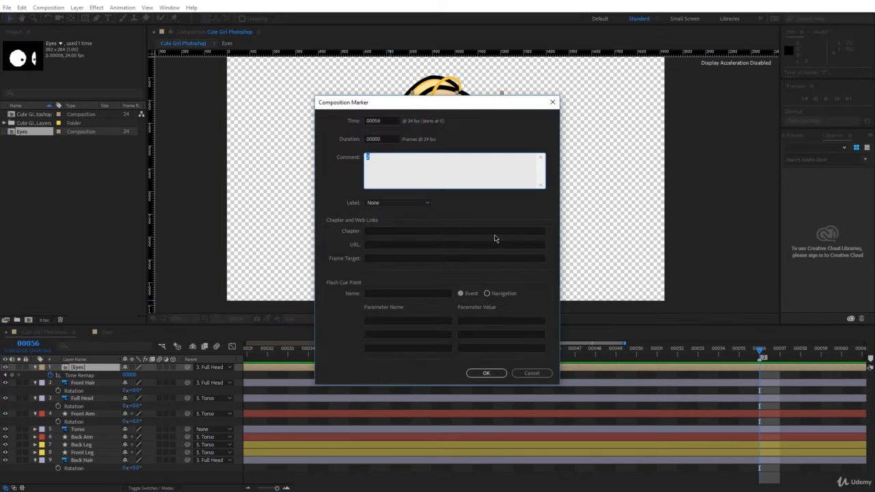
{"action": "type", "text": "Front"}
{"action": "key", "text": "Return"}
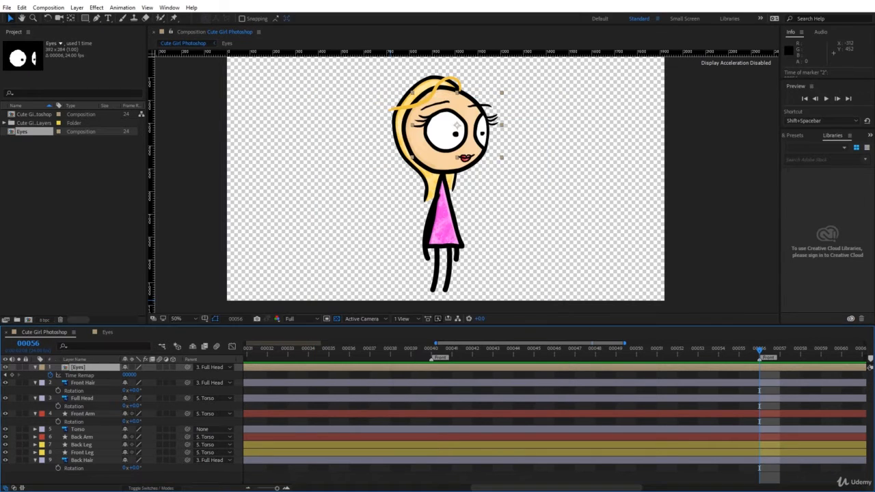
Add a composition marker commented "Back" at frame 48, plus uncommented markers at frames 44 and 52
{"action": "left_click", "coordinate": [436, 348]}
{"action": "left_click", "coordinate": [454, 351]}
{"action": "left_click", "coordinate": [440, 353]}
{"action": "left_click_drag", "start_coordinate": [440, 353], "coordinate": [429, 352]}
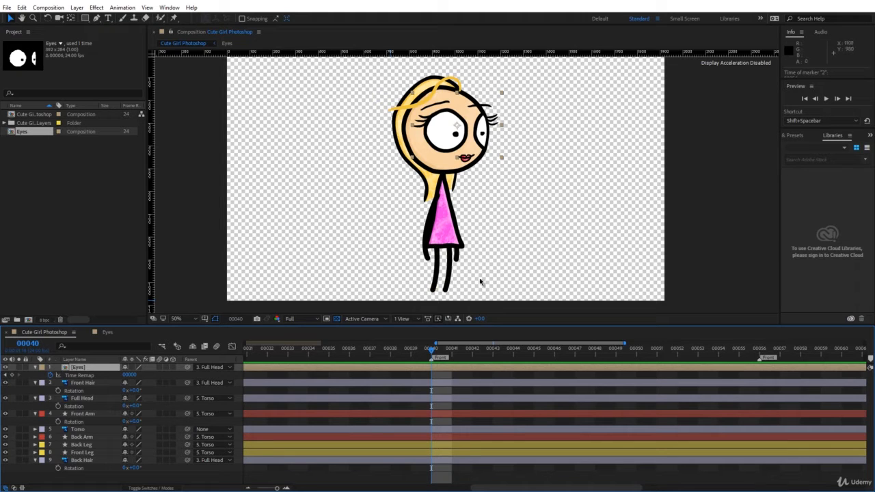
{"action": "left_click_drag", "start_coordinate": [870, 358], "coordinate": [561, 382]}
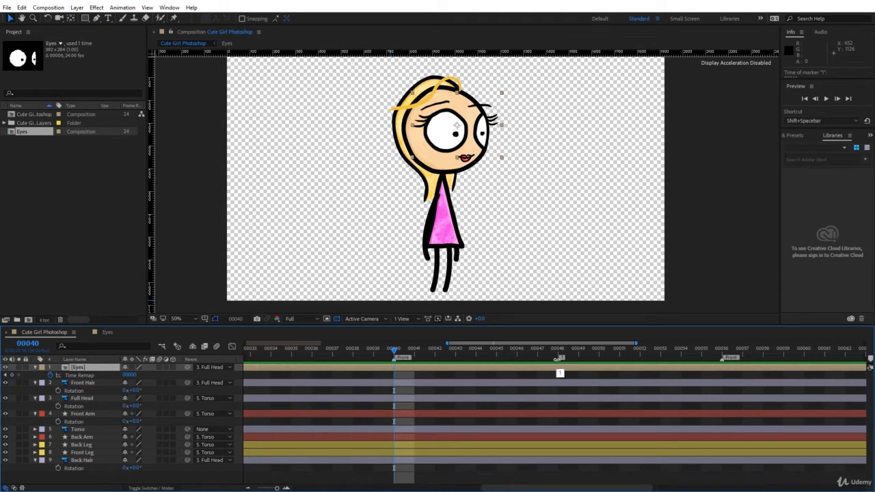
{"action": "double_click", "coordinate": [560, 373]}
{"action": "type", "text": "Back"}
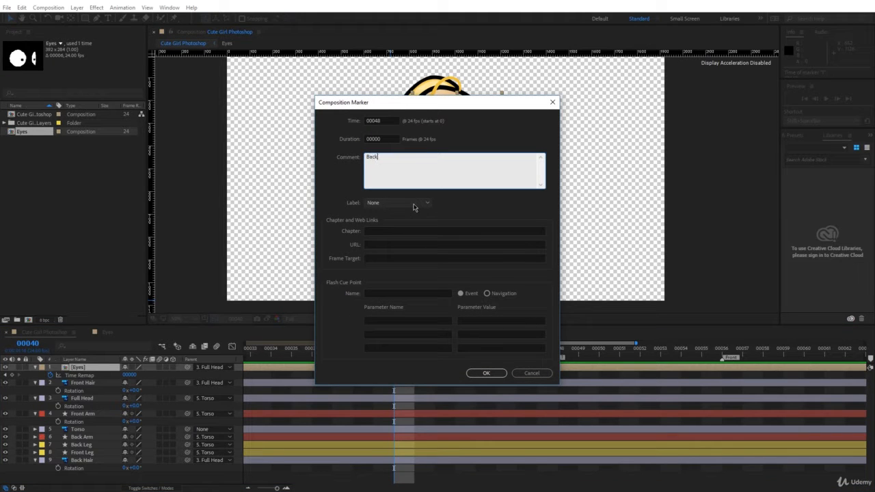
{"action": "left_click", "coordinate": [486, 372]}
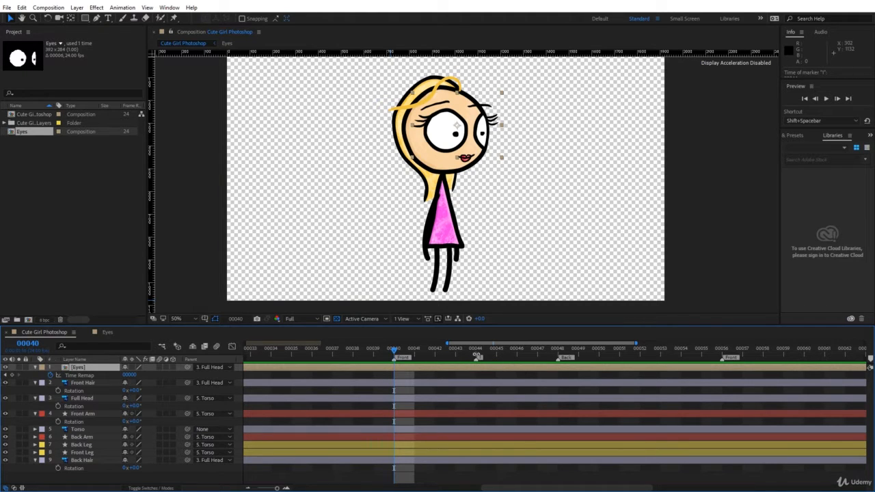
{"action": "left_click_drag", "start_coordinate": [854, 362], "coordinate": [648, 362]}
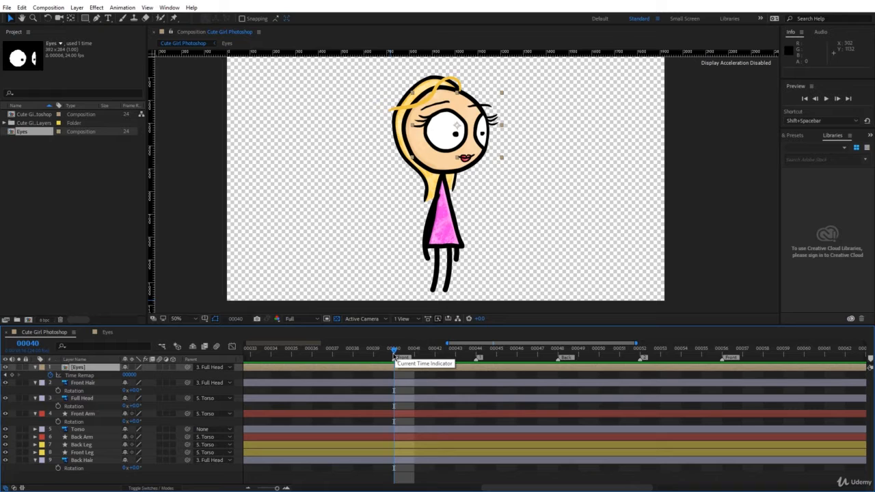
Set the work area to run from frame 40 to frame 55 and play a preview of it
{"action": "mouse_move", "coordinate": [394, 356]}
{"action": "left_mouse_down"}
{"action": "mouse_move", "coordinate": [414, 356]}
{"action": "mouse_move", "coordinate": [394, 359]}
{"action": "left_mouse_up"}
{"action": "key", "text": "b"}
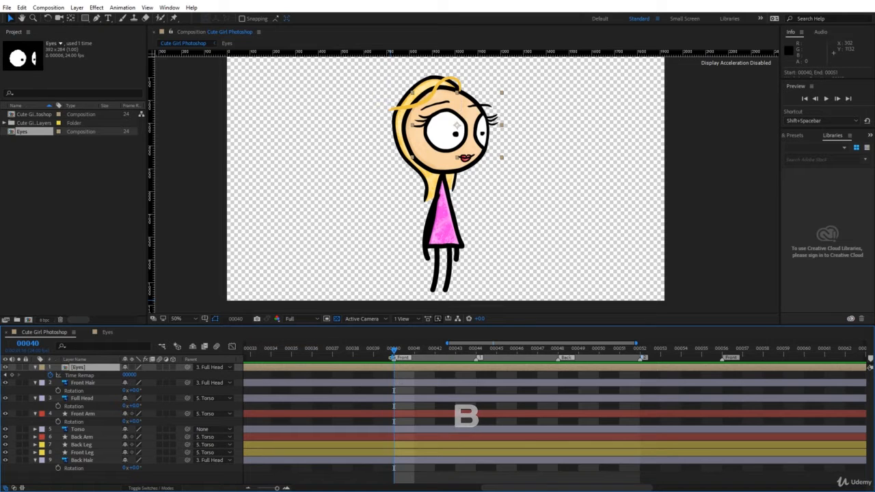
{"action": "key", "text": "ctrl+z"}
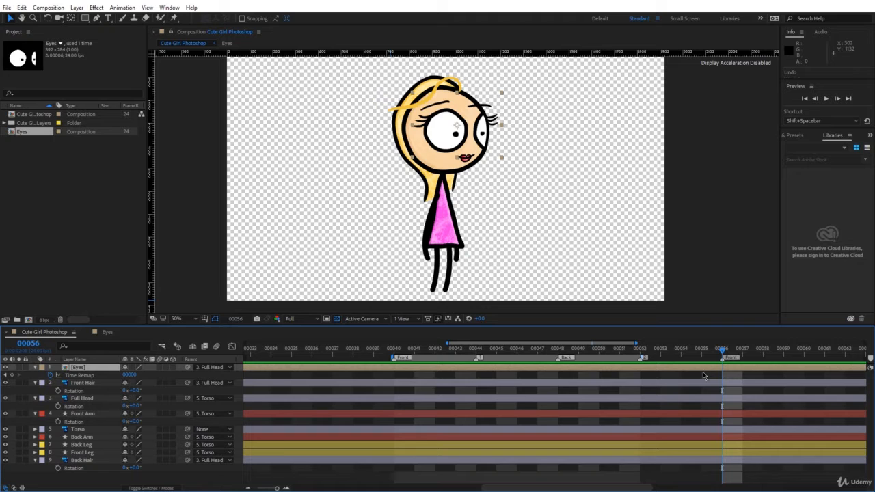
{"action": "key", "text": "n"}
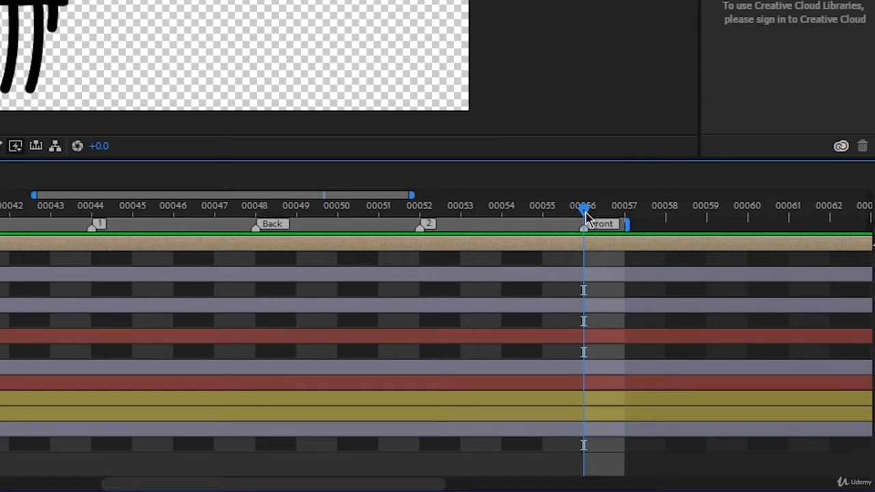
{"action": "left_click_drag", "start_coordinate": [587, 216], "coordinate": [559, 218]}
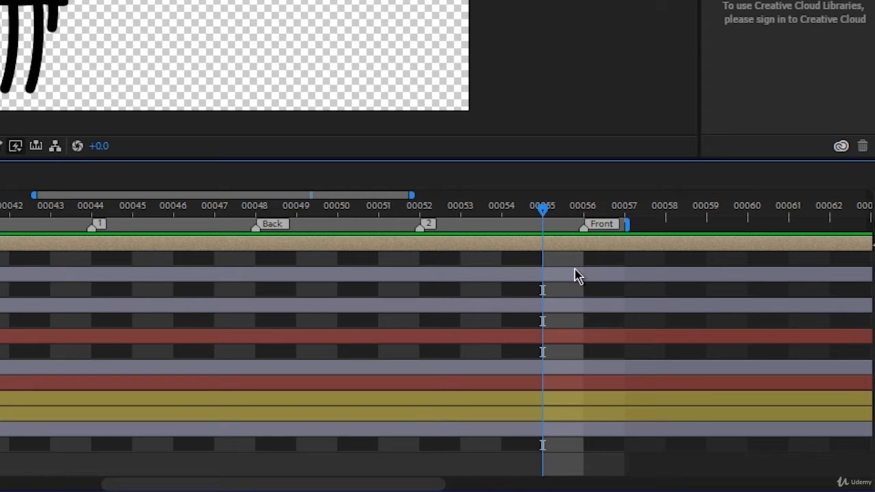
{"action": "key", "text": "n"}
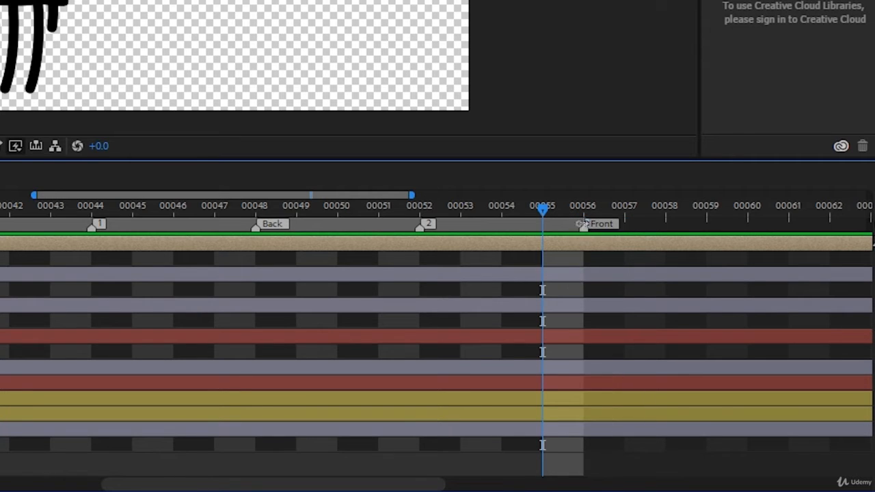
{"action": "left_click", "coordinate": [578, 211]}
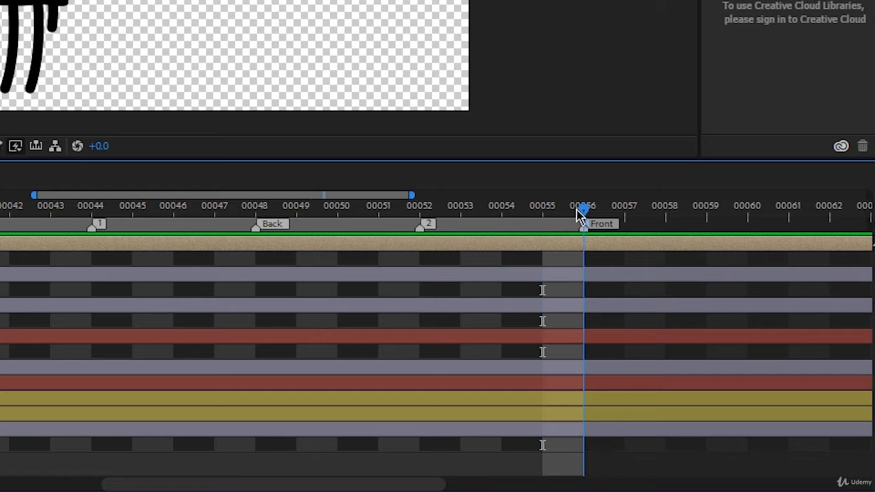
{"action": "key", "text": "n"}
{"action": "key", "text": "space"}
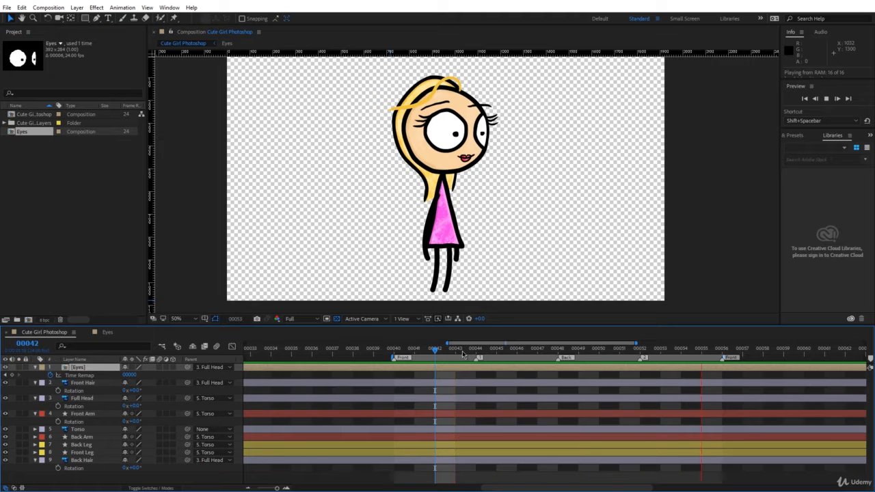
{"action": "key", "text": "space"}
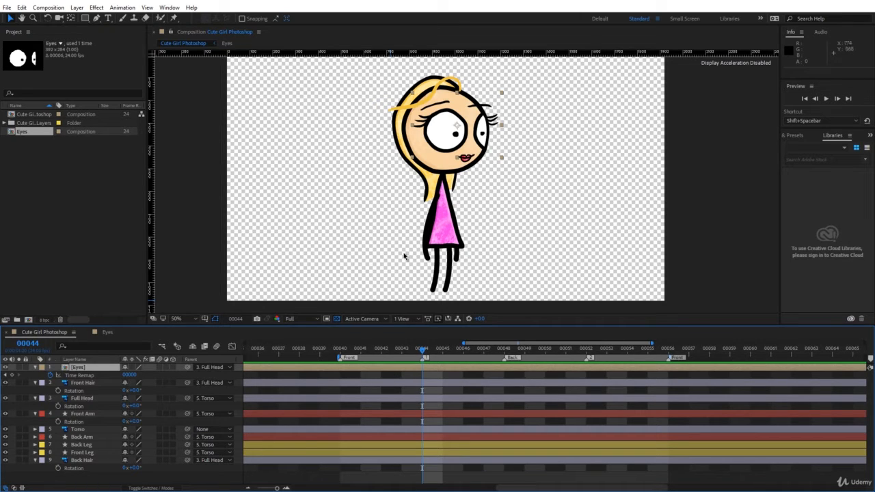
Scale the Torso layer uniformly to 95%
{"action": "left_click", "coordinate": [446, 224]}
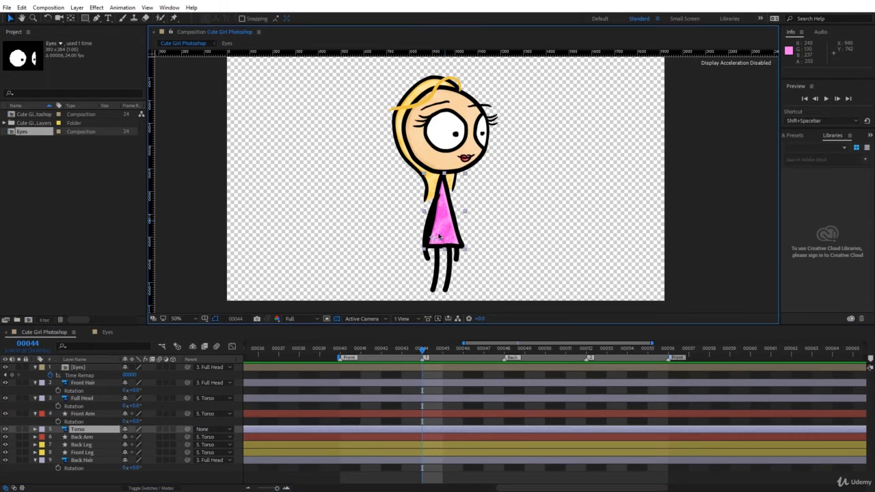
{"action": "key", "text": "s"}
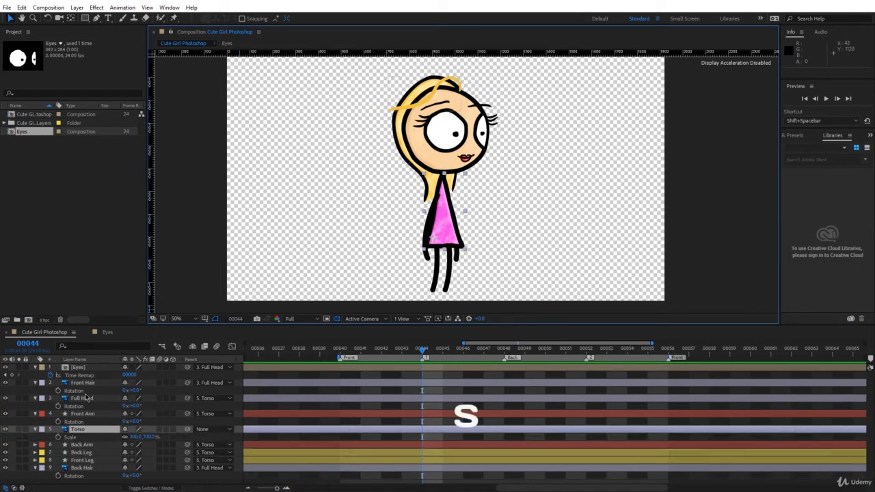
{"action": "left_click", "coordinate": [150, 437]}
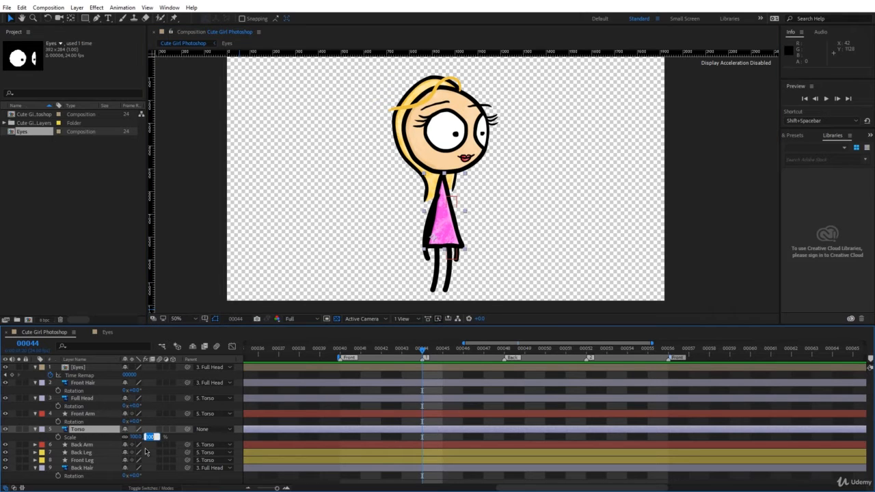
{"action": "type", "text": "95"}
{"action": "key", "text": "Return"}
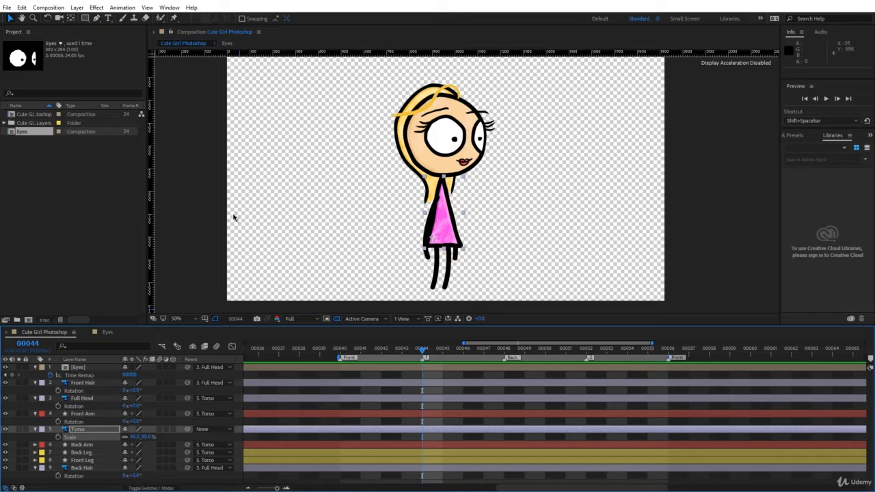
Show the Torso layer's Position property and nudge the layer upward to 903, 764.5
{"action": "left_click", "coordinate": [440, 223]}
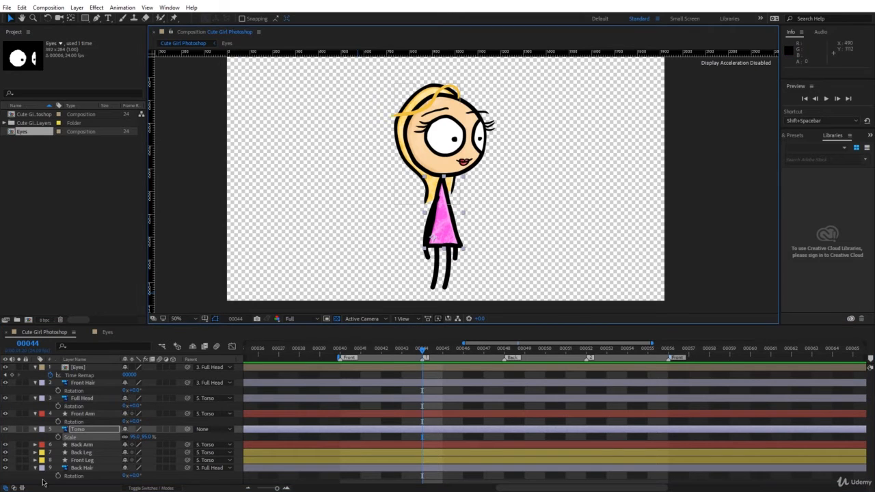
{"action": "key", "text": "p"}
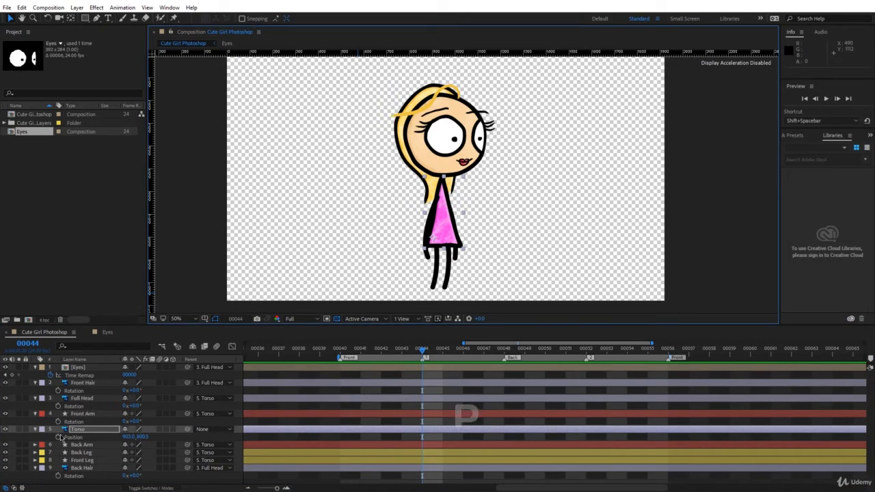
{"action": "left_click_drag", "start_coordinate": [537, 224], "coordinate": [536, 234]}
{"action": "key", "text": "Up"}
{"action": "key", "text": "Up"}
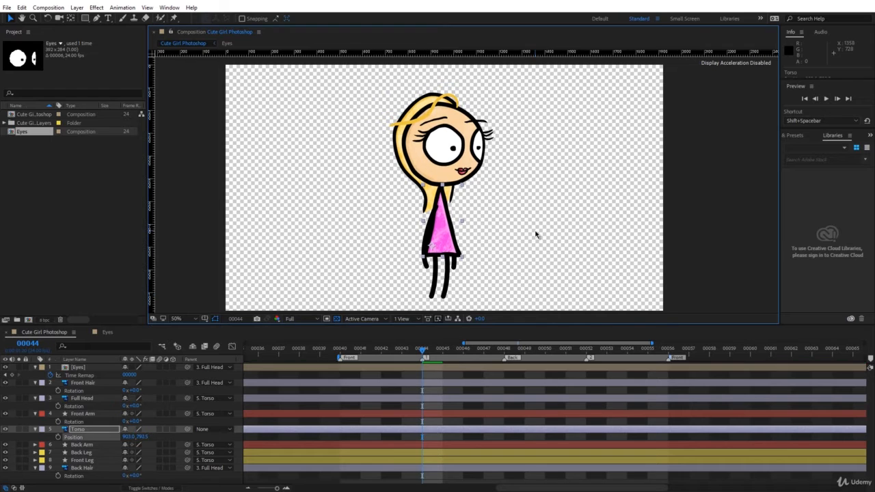
{"action": "key", "text": "Up"}
{"action": "key", "text": "Up"}
{"action": "key", "text": "Up"}
{"action": "key", "text": "Up"}
{"action": "key", "text": "Up"}
{"action": "key", "text": "Up"}
{"action": "key", "text": "Up"}
{"action": "key", "text": "Up"}
{"action": "key", "text": "Up"}
{"action": "key", "text": "Up"}
{"action": "key", "text": "Up"}
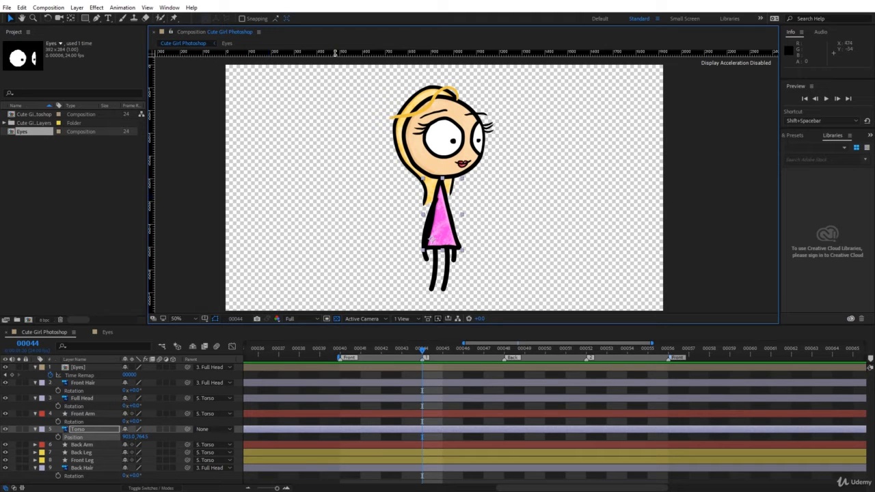
Add a horizontal ruler guide across the canvas at the soles of the character's feet, and deselect the layer
{"action": "left_click", "coordinate": [335, 53]}
{"action": "left_click_drag", "start_coordinate": [335, 52], "coordinate": [389, 290]}
{"action": "left_click", "coordinate": [160, 285]}
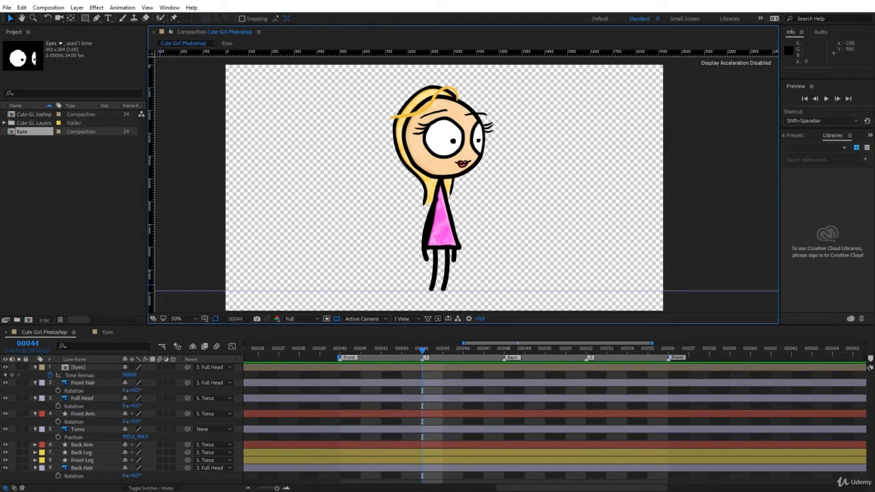
Collapse the expanded properties of all layers in the timeline
{"action": "key", "text": "u"}
{"action": "key", "text": "u"}
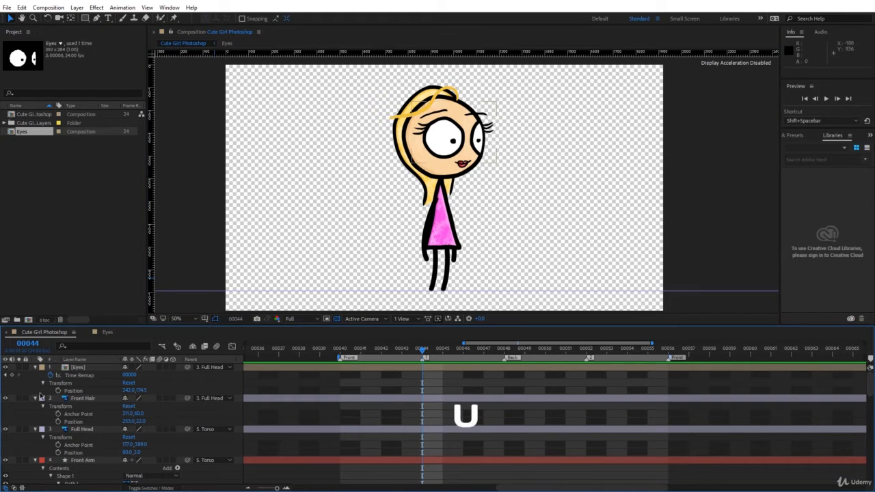
{"action": "key", "text": "u"}
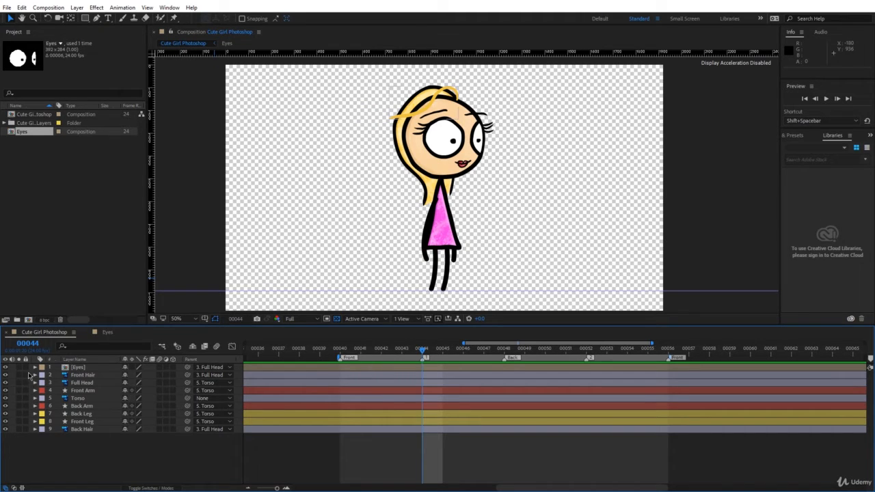
Solo the Eyes, Front Hair, Full Head, Torso and Back Hair layers
{"action": "left_click", "coordinate": [18, 367]}
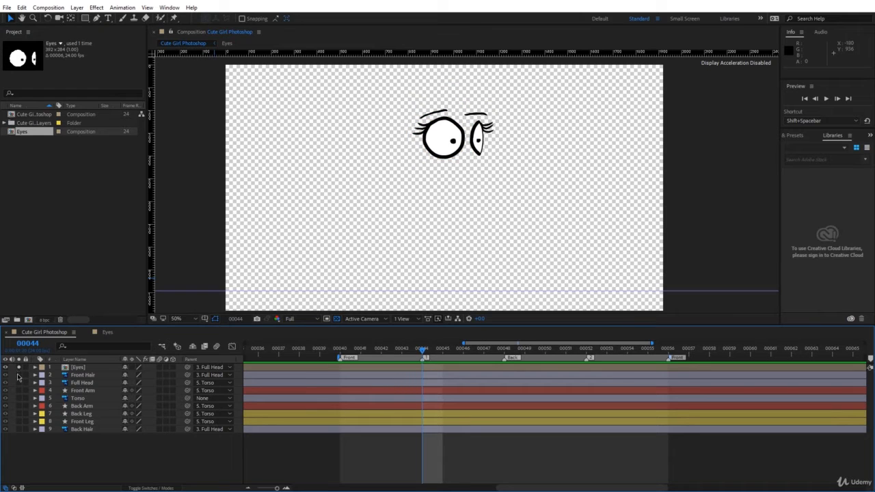
{"action": "left_click", "coordinate": [18, 374]}
{"action": "left_click", "coordinate": [18, 383]}
{"action": "left_click", "coordinate": [19, 398]}
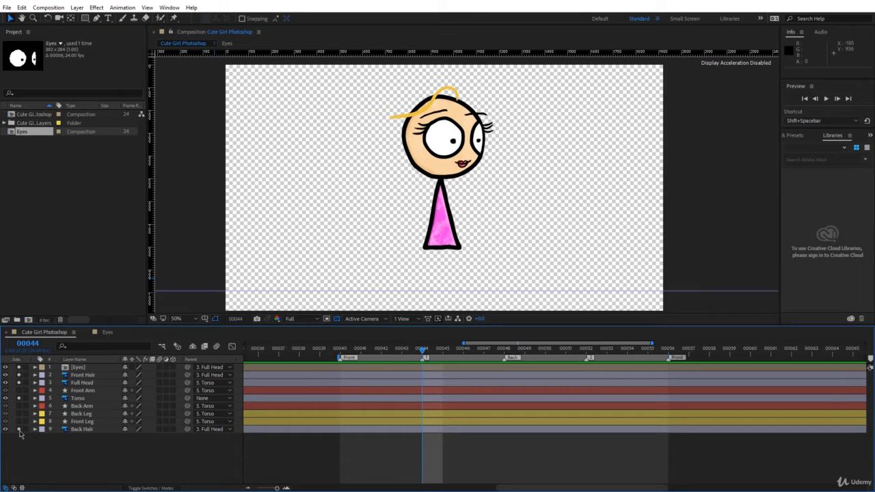
{"action": "left_click", "coordinate": [20, 430]}
Go to frame 44 and set a Position keyframe on the Torso layer at its current location
{"action": "left_click", "coordinate": [356, 358]}
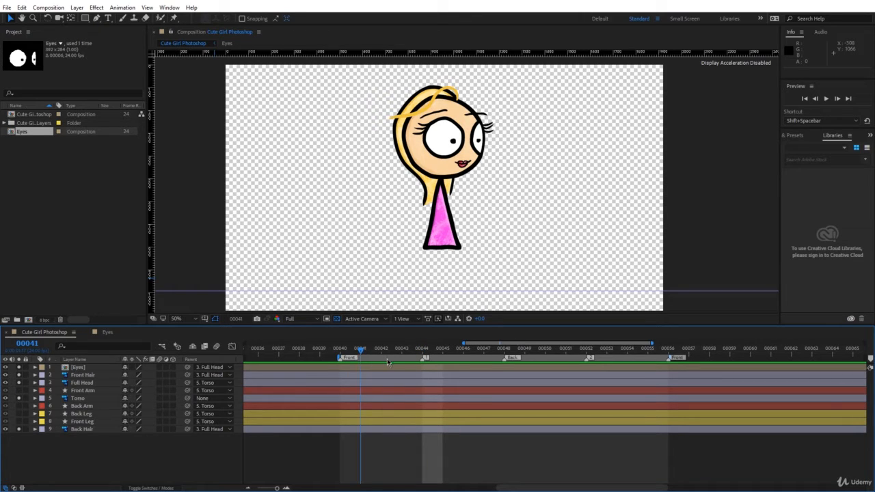
{"action": "left_click_drag", "start_coordinate": [387, 358], "coordinate": [423, 386]}
{"action": "left_click_drag", "start_coordinate": [423, 354], "coordinate": [419, 398]}
{"action": "left_click", "coordinate": [418, 369]}
{"action": "left_click", "coordinate": [80, 399]}
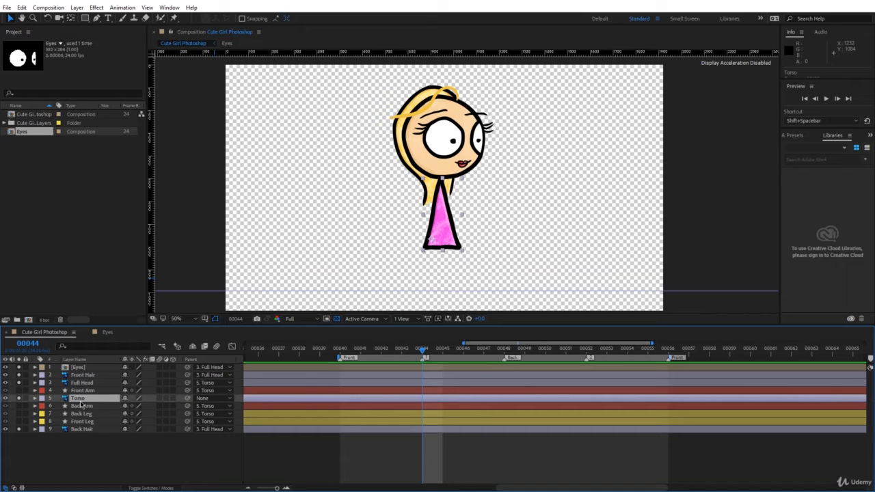
{"action": "left_click", "coordinate": [35, 399]}
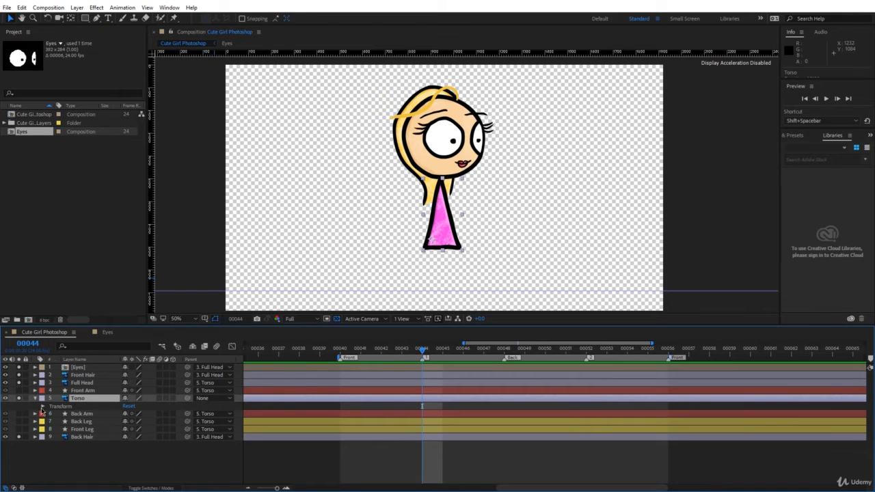
{"action": "left_click", "coordinate": [42, 407]}
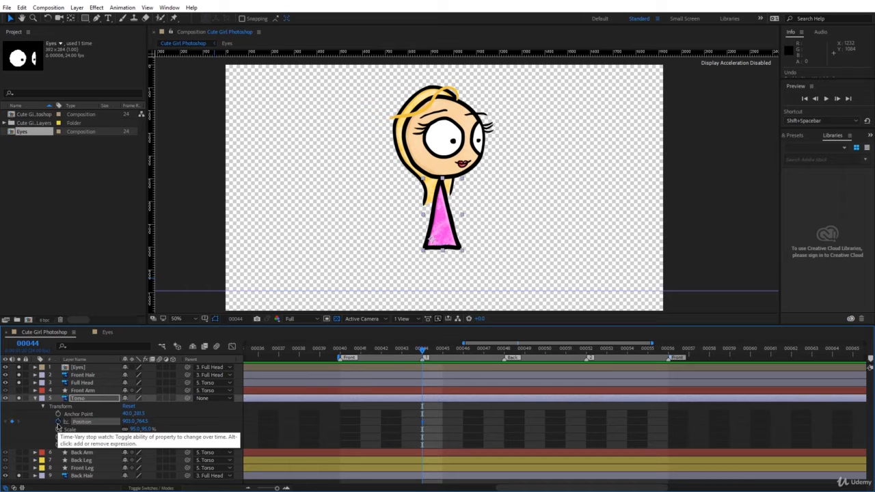
{"action": "left_click", "coordinate": [58, 421]}
Copy the Torso's Position keyframe from frame 44 to frame 52 at the "2" marker
{"action": "key", "text": "Page_Down"}
{"action": "key", "text": "Page_Down"}
{"action": "key", "text": "Page_Down"}
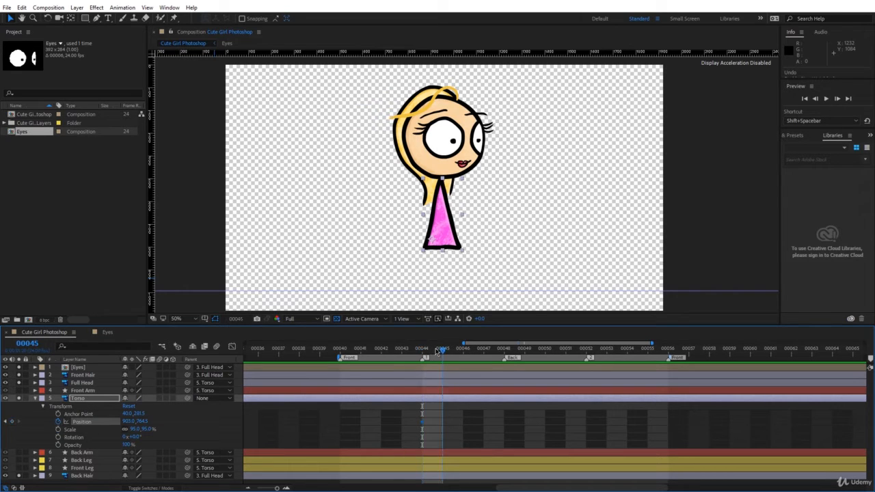
{"action": "left_click_drag", "start_coordinate": [506, 354], "coordinate": [586, 354]}
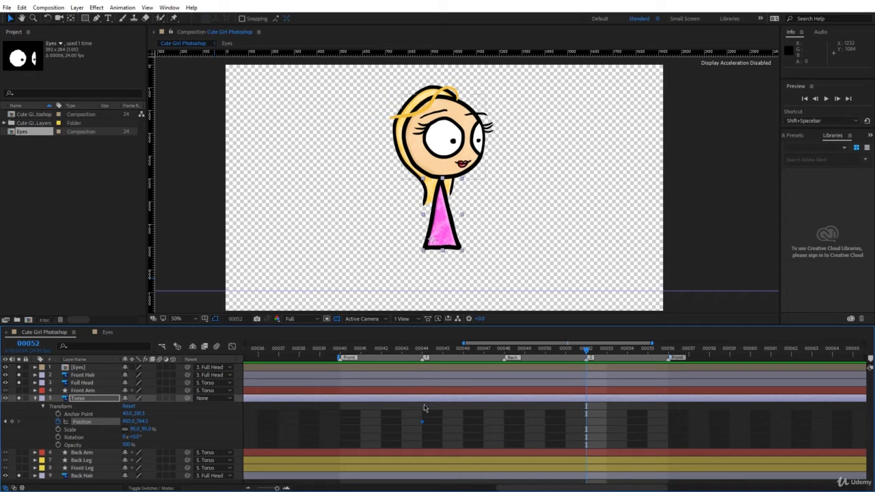
{"action": "left_click", "coordinate": [421, 420]}
{"action": "key", "text": "ctrl+c"}
{"action": "key", "text": "ctrl+v"}
Lower the Torso to 903, 784.5 at frame 40 and copy that Position keyframe to frames 48 and 56
{"action": "mouse_move", "coordinate": [343, 351]}
{"action": "left_mouse_down"}
{"action": "mouse_move", "coordinate": [401, 353]}
{"action": "mouse_move", "coordinate": [343, 356]}
{"action": "left_mouse_up"}
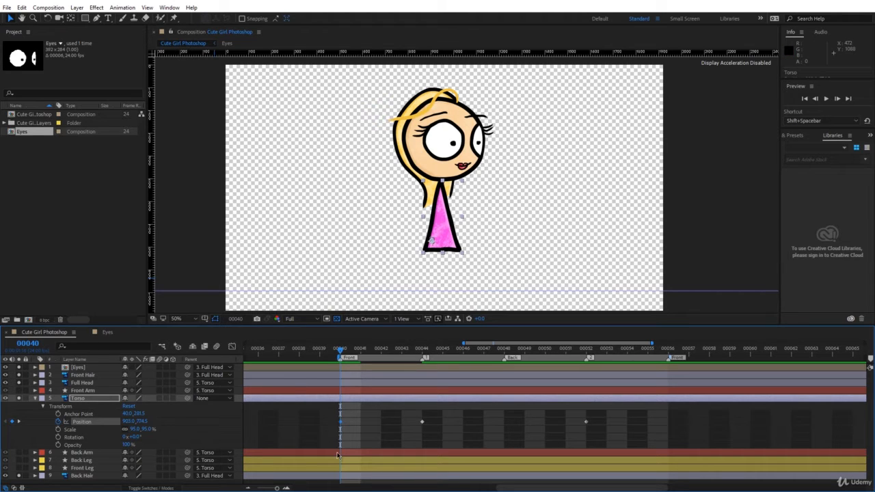
{"action": "key", "text": "shift+Down"}
{"action": "key", "text": "ctrl+c"}
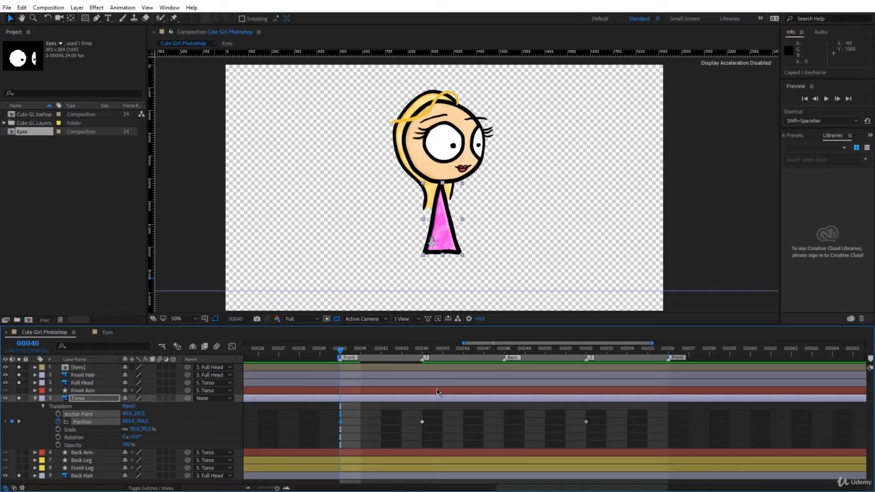
{"action": "left_click", "coordinate": [507, 350]}
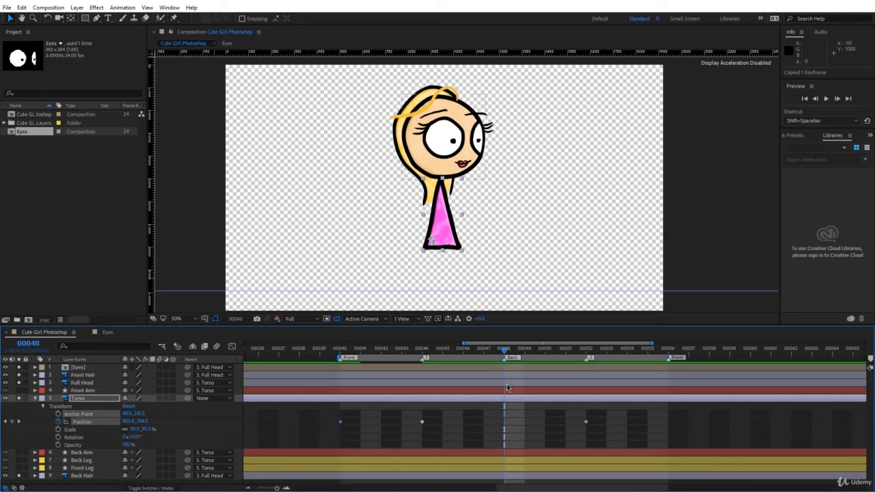
{"action": "key", "text": "ctrl+v"}
{"action": "left_click_drag", "start_coordinate": [613, 355], "coordinate": [667, 355]}
{"action": "key", "text": "ctrl+v"}
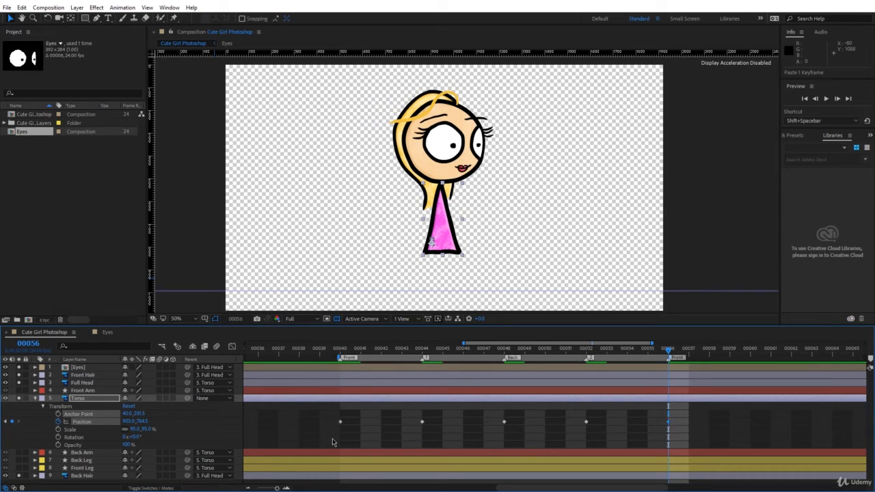
Preview the torso's up-and-down motion across the work area
{"action": "left_click", "coordinate": [401, 348]}
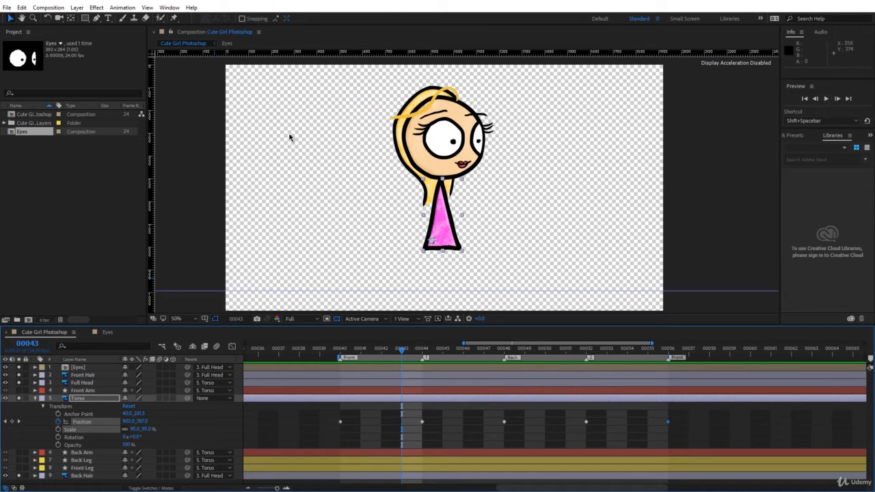
{"action": "left_click", "coordinate": [170, 9]}
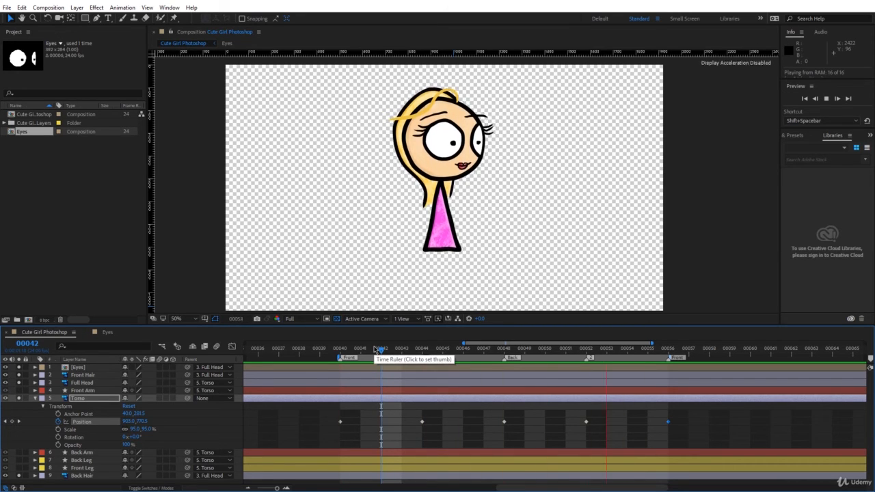
{"action": "key", "text": "space"}
Apply Easy Ease to all five of the Torso's Position keyframes
{"action": "left_click_drag", "start_coordinate": [325, 420], "coordinate": [674, 432]}
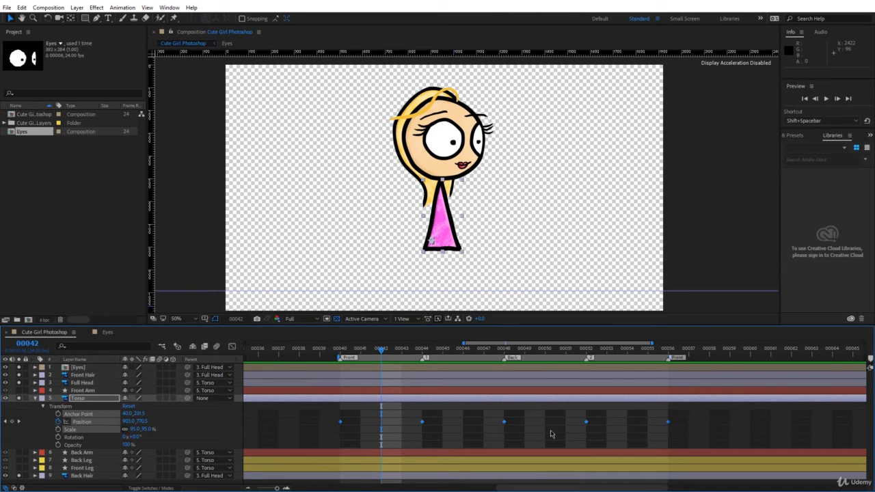
{"action": "left_click", "coordinate": [120, 7]}
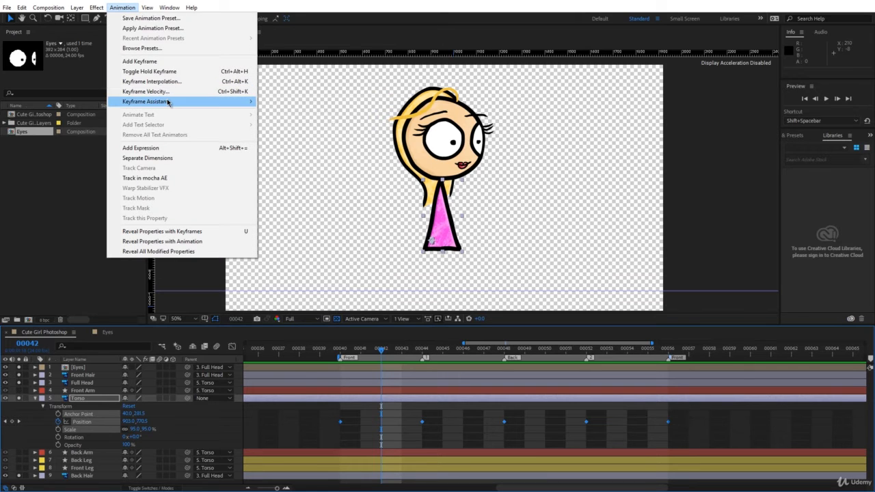
{"action": "mouse_move", "coordinate": [168, 102]}
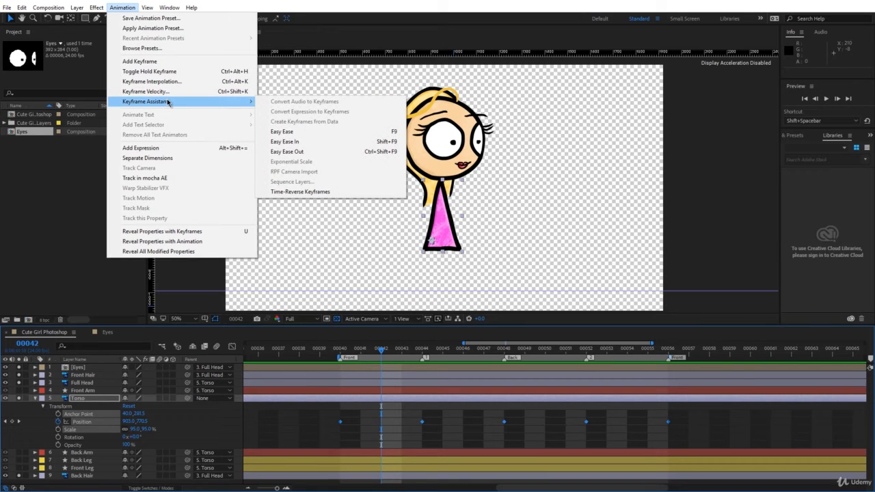
{"action": "left_click", "coordinate": [281, 132]}
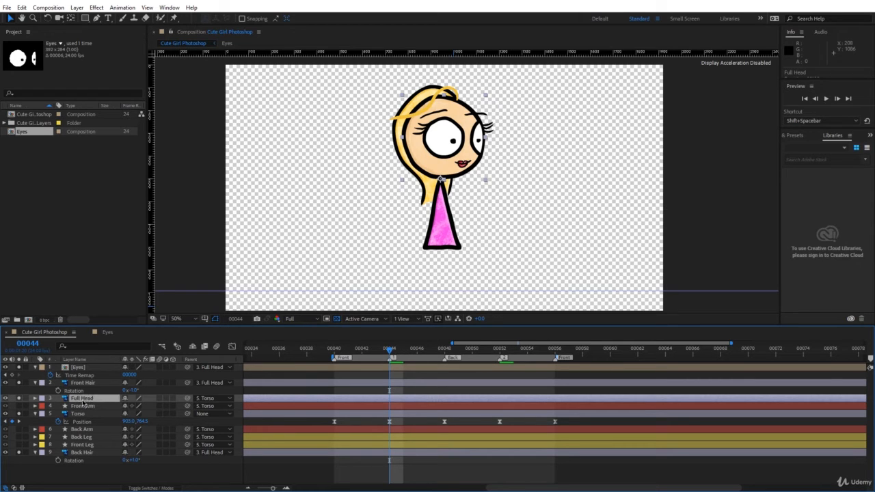
Rotate the Full Head layer to 5° at frame 44 and set a Rotation keyframe there
{"action": "left_click", "coordinate": [36, 399]}
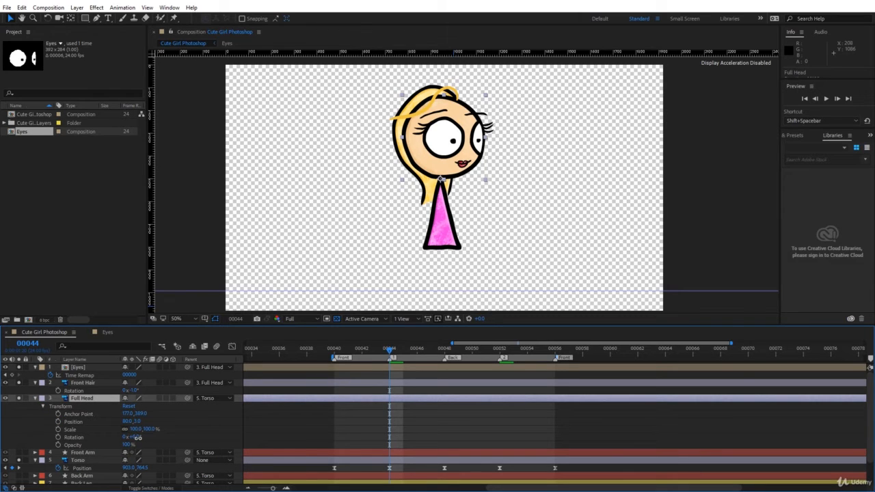
{"action": "left_click_drag", "start_coordinate": [137, 437], "coordinate": [145, 443]}
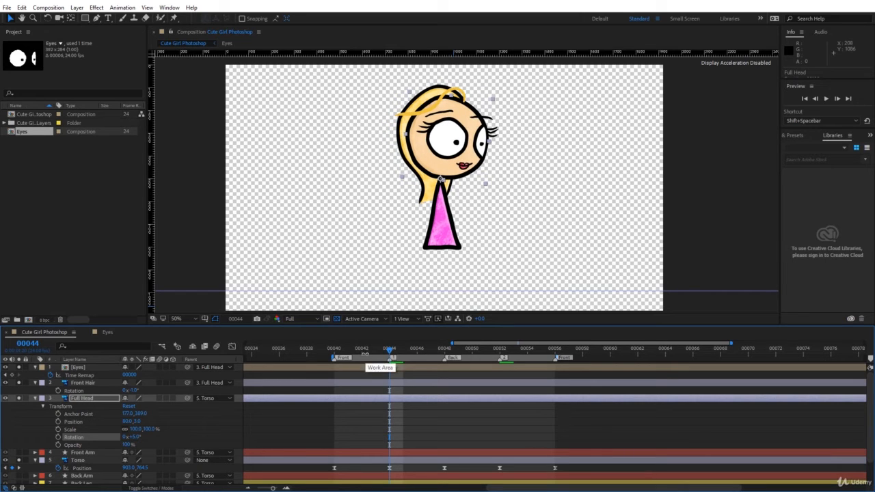
{"action": "left_click", "coordinate": [58, 438]}
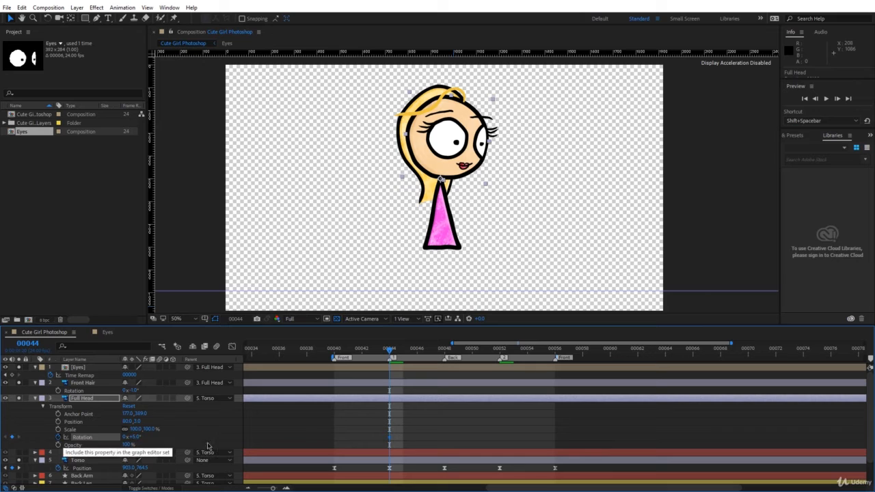
Copy the Full Head's Rotation keyframe from frame 44 to frame 52
{"action": "left_click_drag", "start_coordinate": [367, 429], "coordinate": [400, 444]}
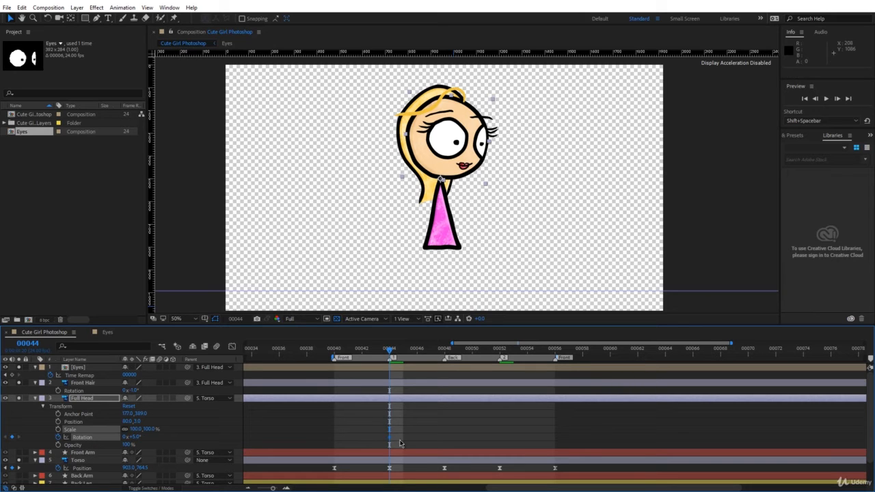
{"action": "key", "text": "ctrl+c"}
{"action": "left_click", "coordinate": [498, 351]}
{"action": "key", "text": "ctrl+v"}
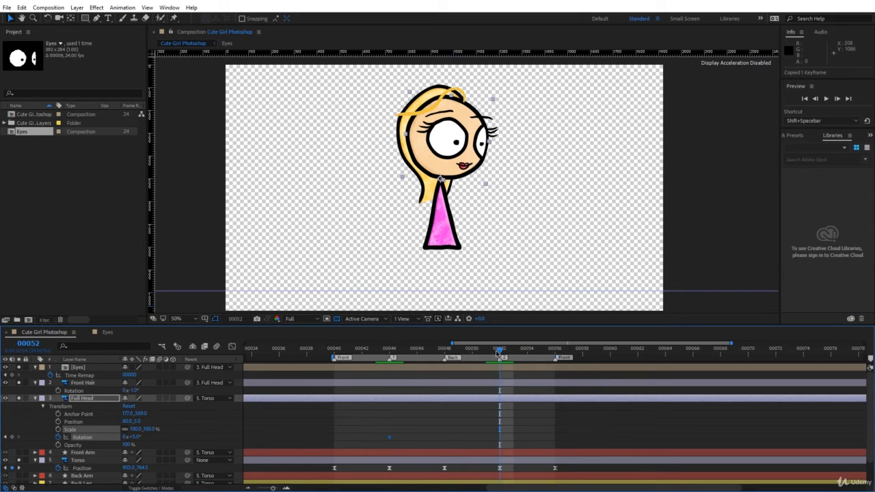
Key the Full Head's Rotation at -3° on frames 40, 48 and 56, and preview the head motion
{"action": "left_click", "coordinate": [334, 350]}
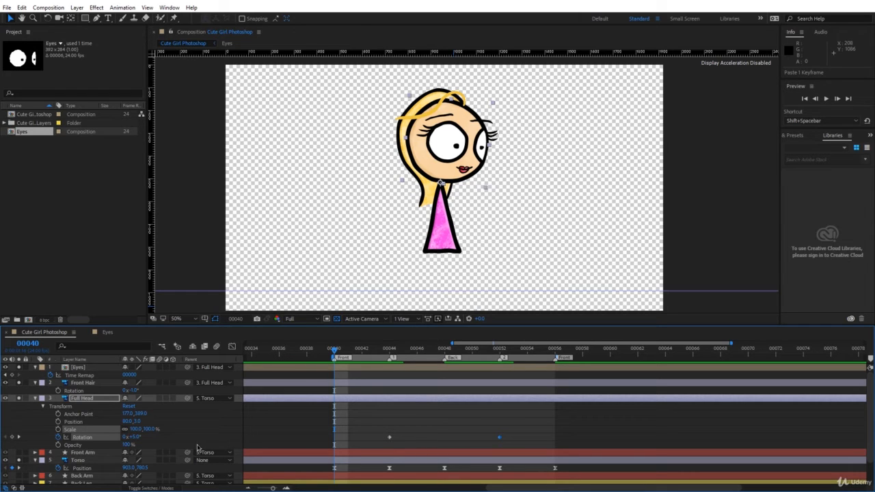
{"action": "left_click_drag", "start_coordinate": [138, 437], "coordinate": [137, 441]}
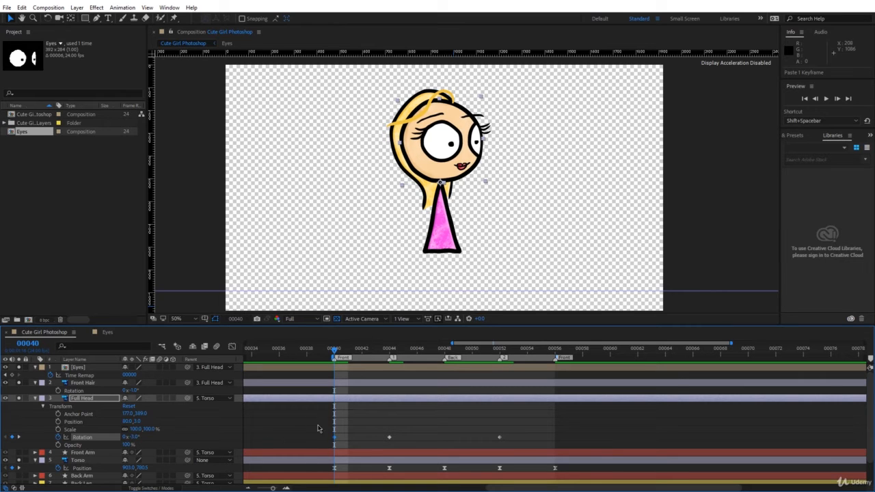
{"action": "key", "text": "ctrl+c"}
{"action": "left_click", "coordinate": [446, 348]}
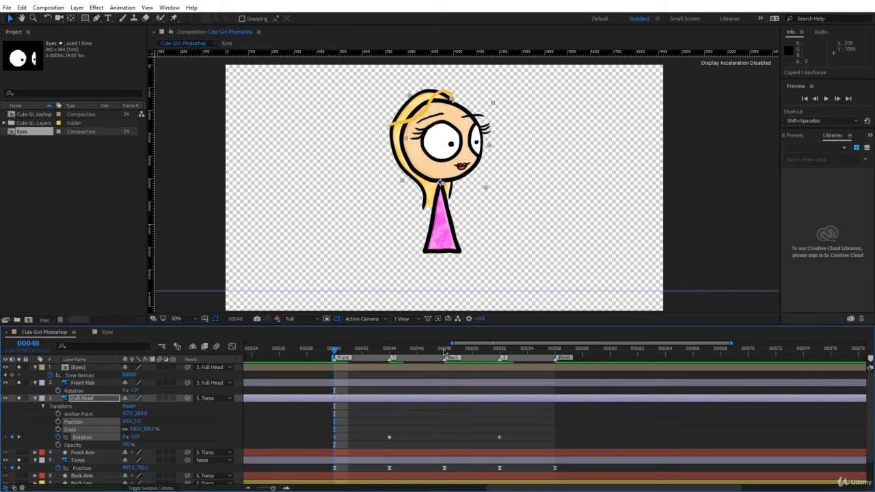
{"action": "key", "text": "ctrl+v"}
{"action": "left_click_drag", "start_coordinate": [542, 352], "coordinate": [555, 353]}
{"action": "key", "text": "ctrl+v"}
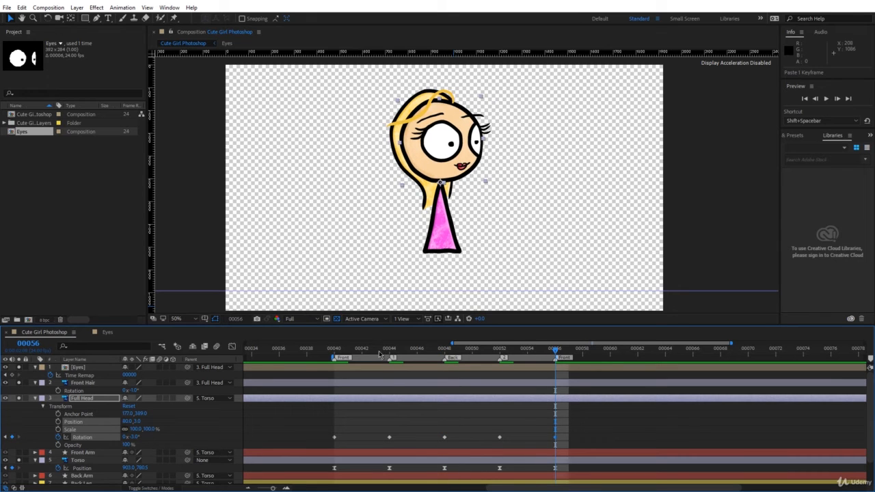
{"action": "key", "text": "space"}
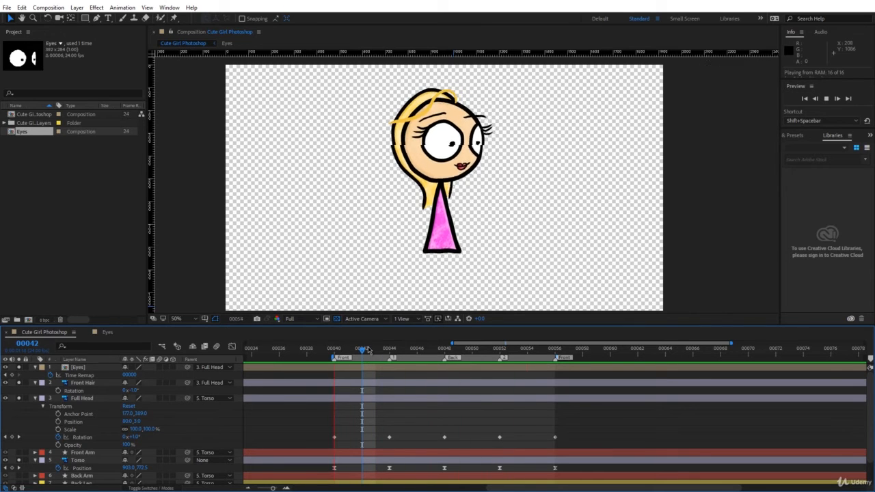
{"action": "key", "text": "space"}
Copy all five Full Head Rotation keyframes and paste them starting at frame 56
{"action": "left_click_drag", "start_coordinate": [320, 433], "coordinate": [565, 445]}
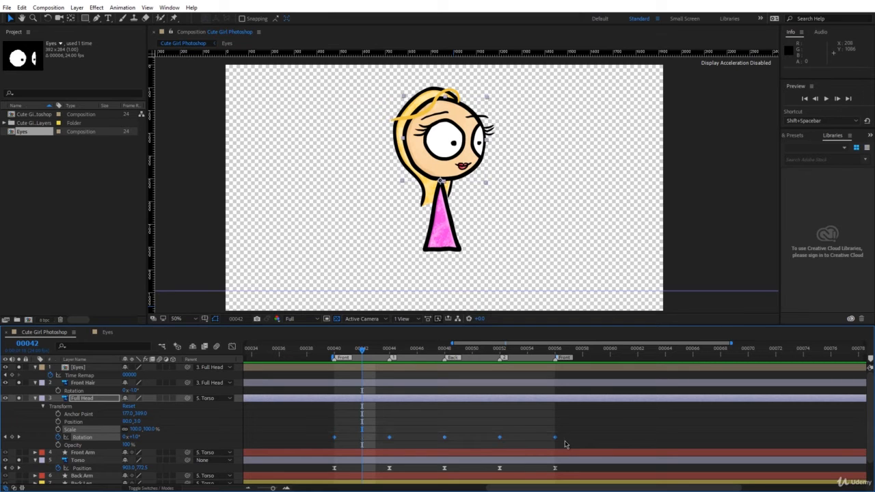
{"action": "key", "text": "ctrl+c"}
{"action": "left_click", "coordinate": [555, 351]}
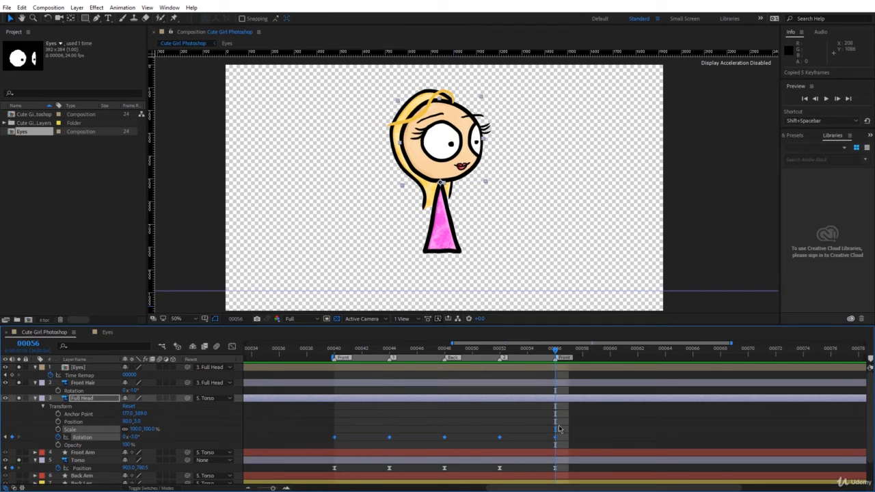
{"action": "key", "text": "ctrl+v"}
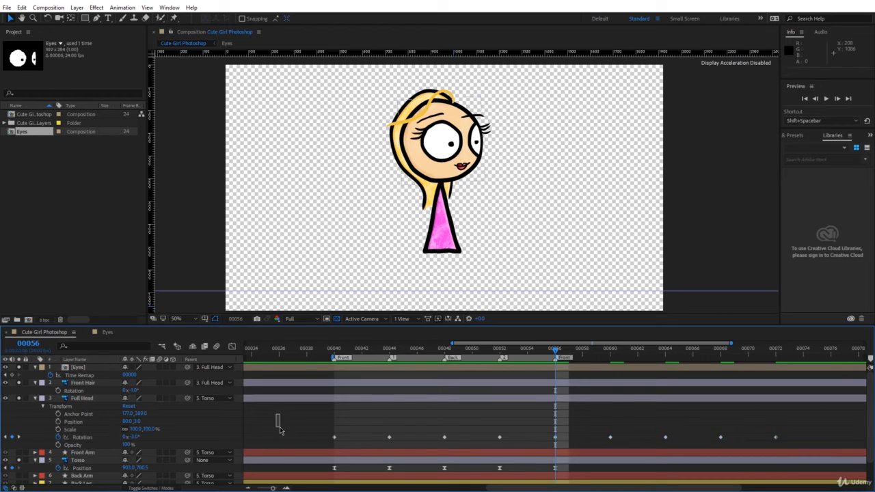
Shift all the Full Head's Rotation keyframes two frames earlier so they start at frame 38, and preview the offset
{"action": "left_click_drag", "start_coordinate": [294, 428], "coordinate": [774, 448]}
{"action": "left_click_drag", "start_coordinate": [334, 442], "coordinate": [306, 443]}
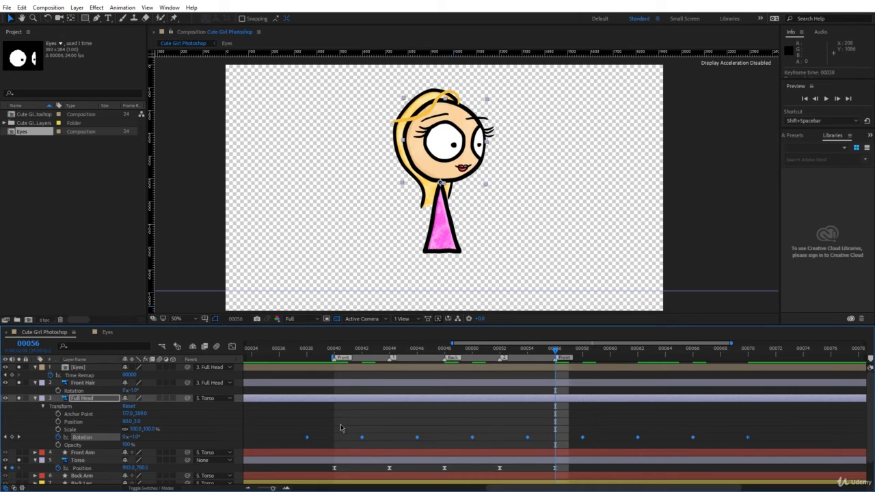
{"action": "key", "text": "space"}
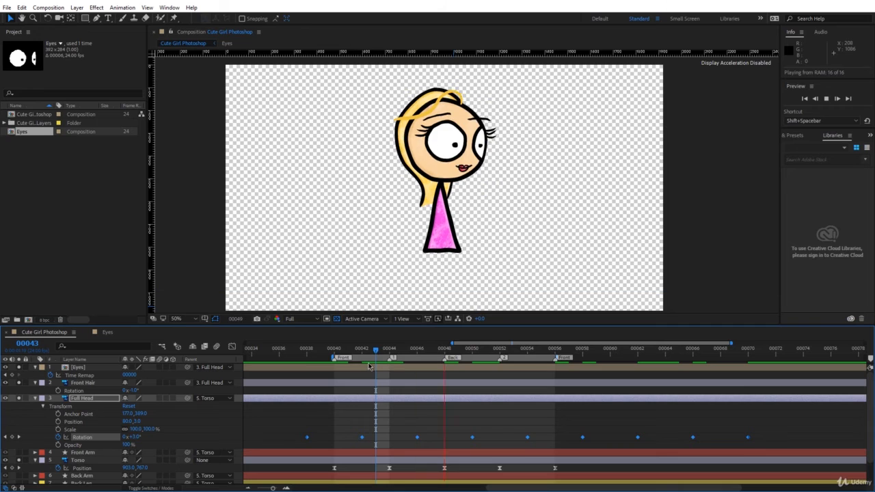
{"action": "key", "text": "space"}
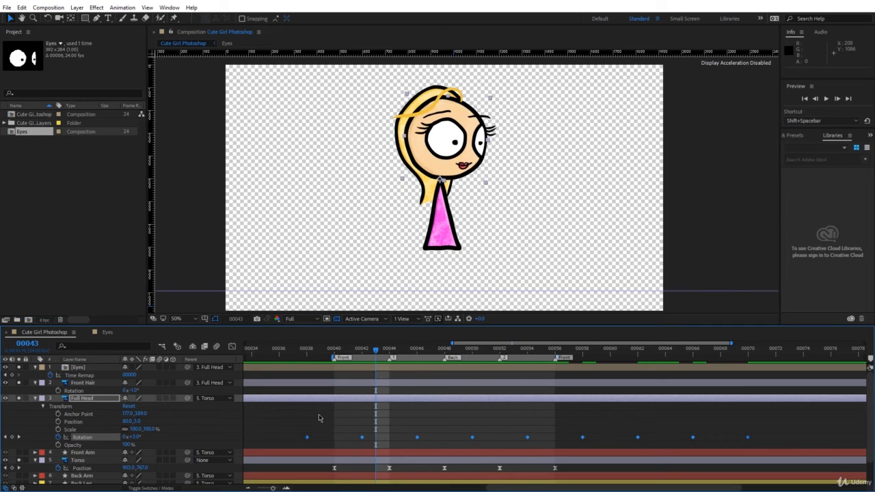
Apply Easy Ease to all the Full Head's Rotation keyframes and preview the head motion
{"action": "left_click", "coordinate": [287, 430]}
{"action": "left_click_drag", "start_coordinate": [288, 430], "coordinate": [786, 449]}
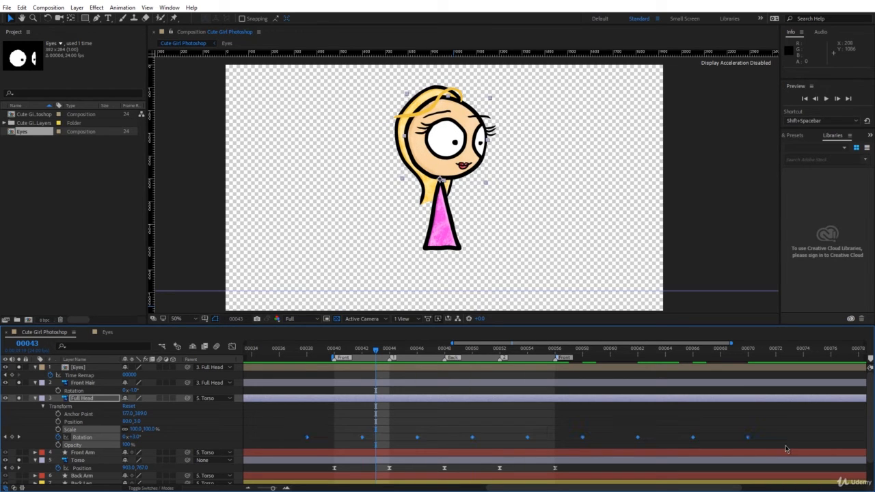
{"action": "left_click", "coordinate": [122, 8]}
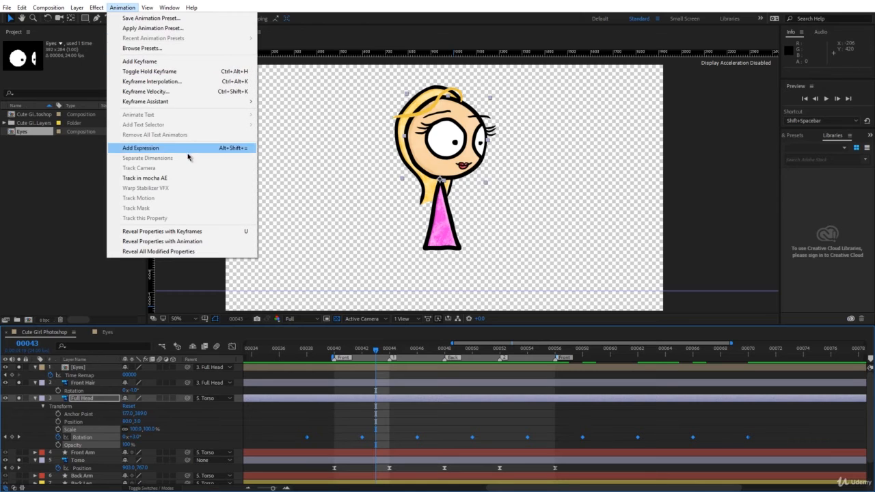
{"action": "mouse_move", "coordinate": [202, 106]}
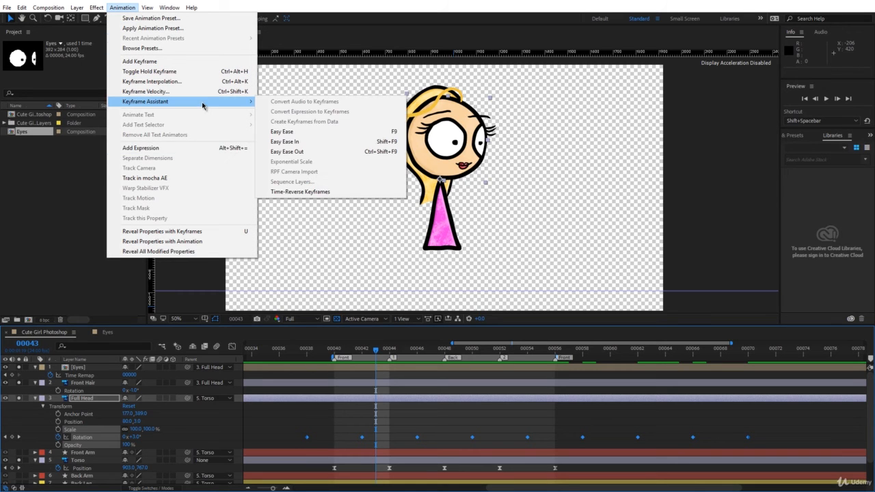
{"action": "left_click", "coordinate": [314, 132]}
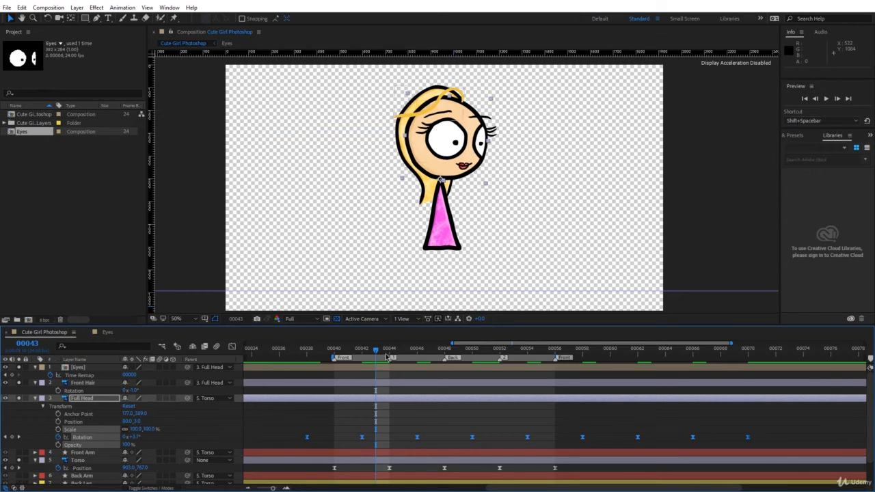
{"action": "left_click_drag", "start_coordinate": [376, 353], "coordinate": [359, 352]}
{"action": "key", "text": "space"}
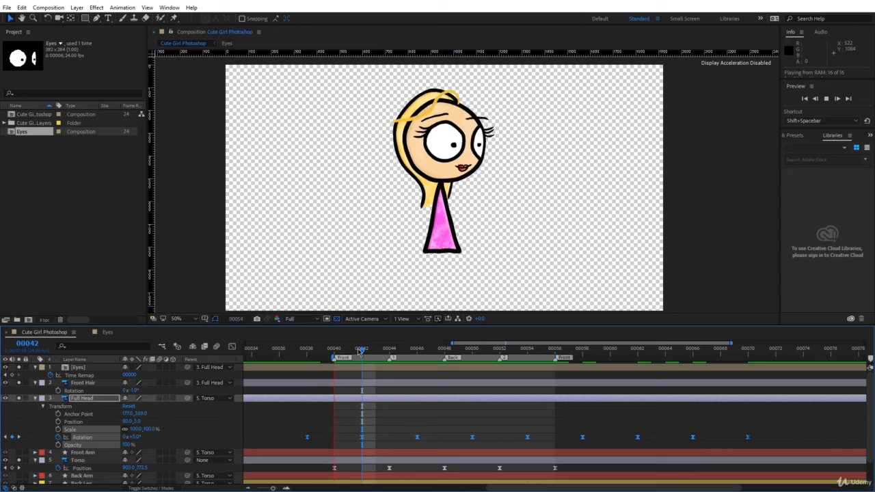
{"action": "key", "text": "space"}
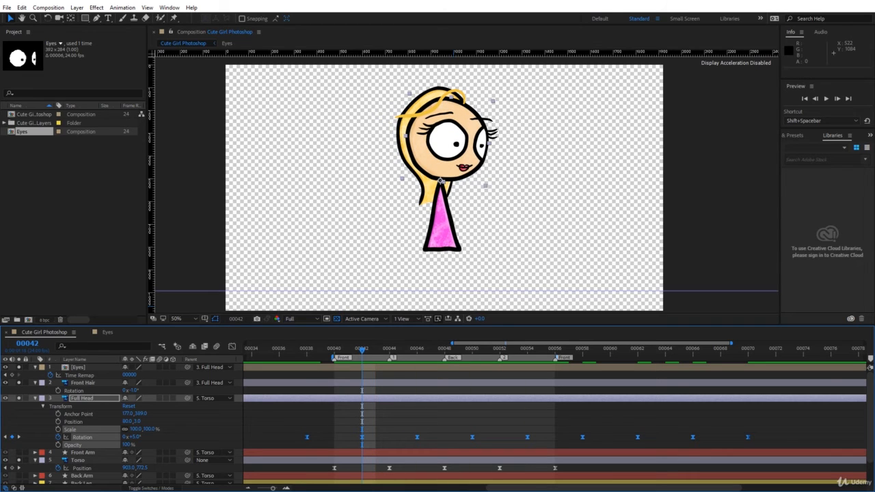
Key the Front Hair's Rotation at -3° on frame 44 and copy that keyframe to frame 52
{"action": "left_click_drag", "start_coordinate": [371, 350], "coordinate": [390, 351]}
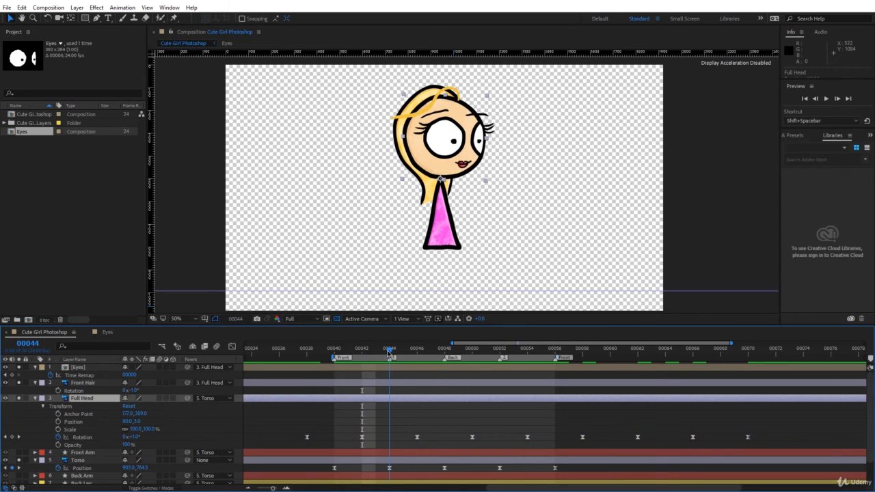
{"action": "left_click", "coordinate": [83, 382]}
{"action": "left_click", "coordinate": [36, 383]}
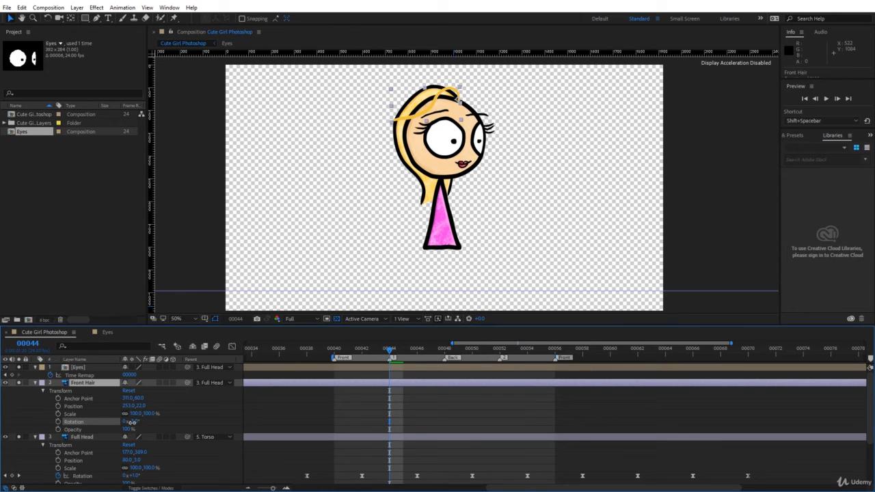
{"action": "left_click_drag", "start_coordinate": [132, 422], "coordinate": [132, 425]}
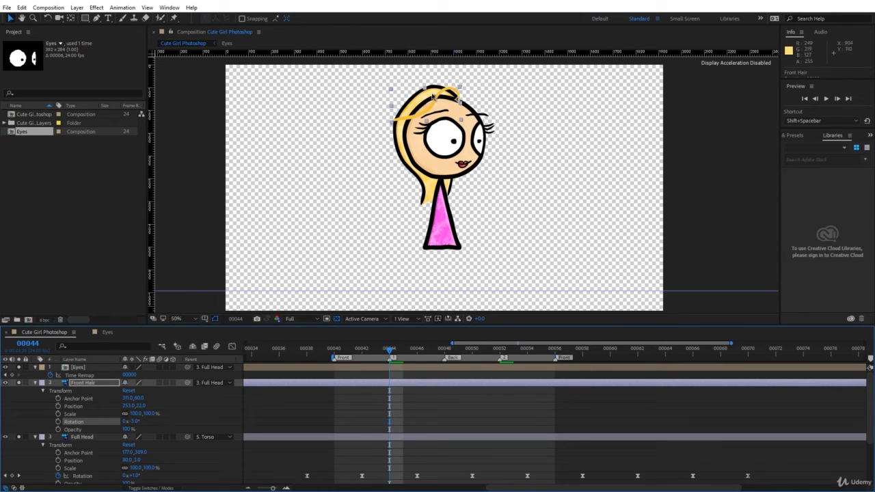
{"action": "left_click", "coordinate": [59, 422]}
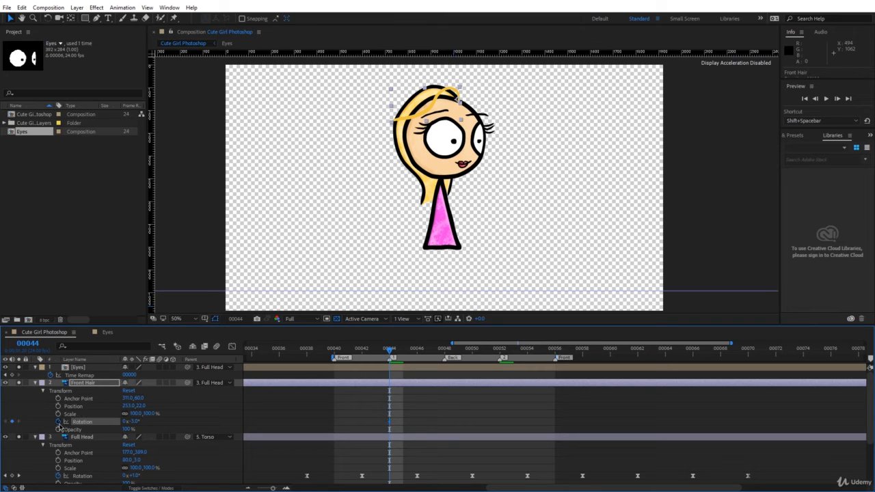
{"action": "left_click_drag", "start_coordinate": [347, 421], "coordinate": [402, 432]}
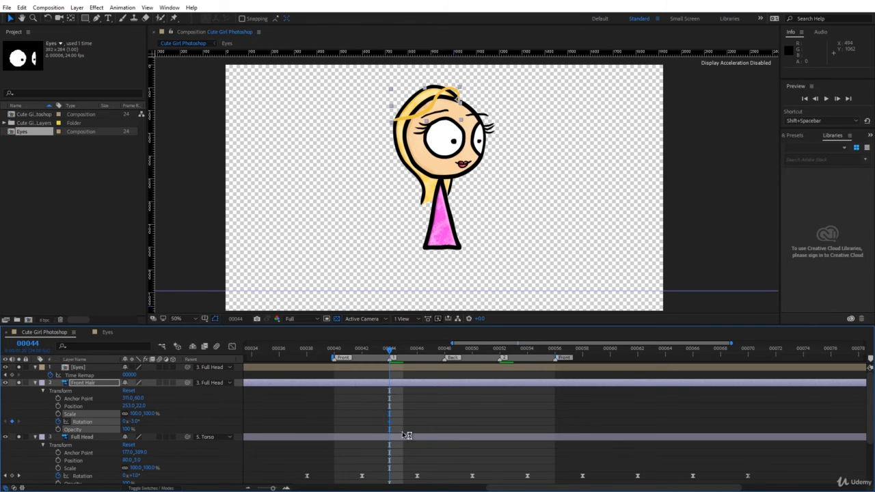
{"action": "key", "text": "ctrl+c"}
{"action": "left_click", "coordinate": [500, 353]}
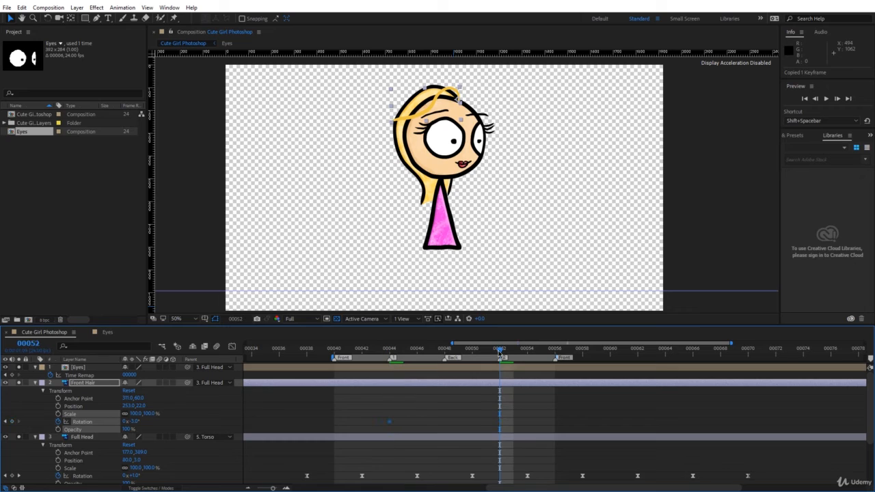
{"action": "key", "text": "ctrl+v"}
Key the Front Hair's Rotation at 5° on frame 40 and copy that keyframe to frames 48 and 56
{"action": "left_click", "coordinate": [341, 349]}
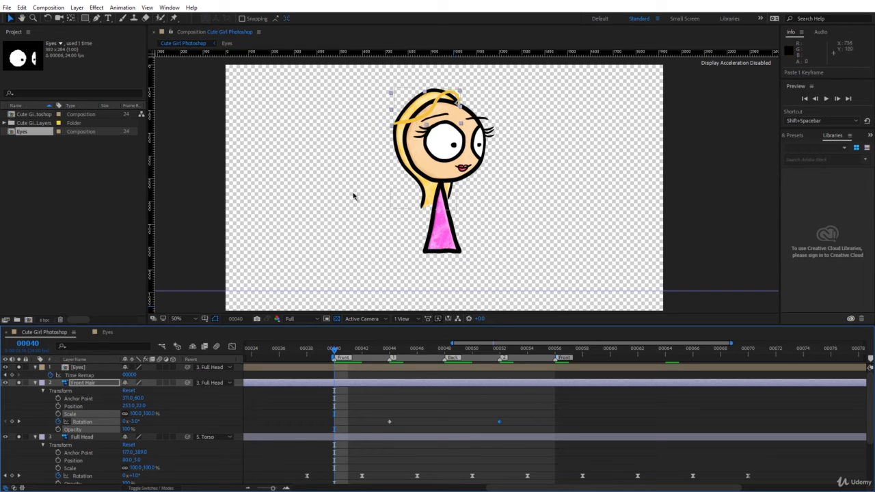
{"action": "left_click_drag", "start_coordinate": [134, 421], "coordinate": [143, 422]}
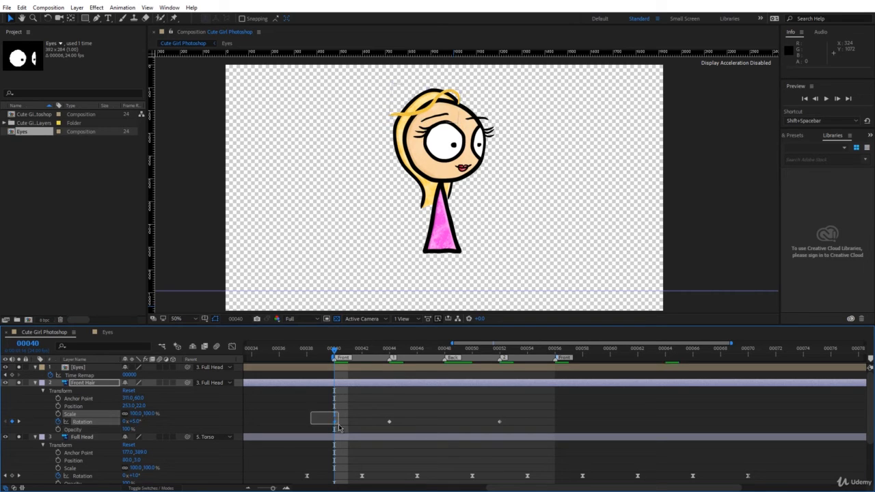
{"action": "key", "text": "ctrl+c"}
{"action": "left_click", "coordinate": [444, 350]}
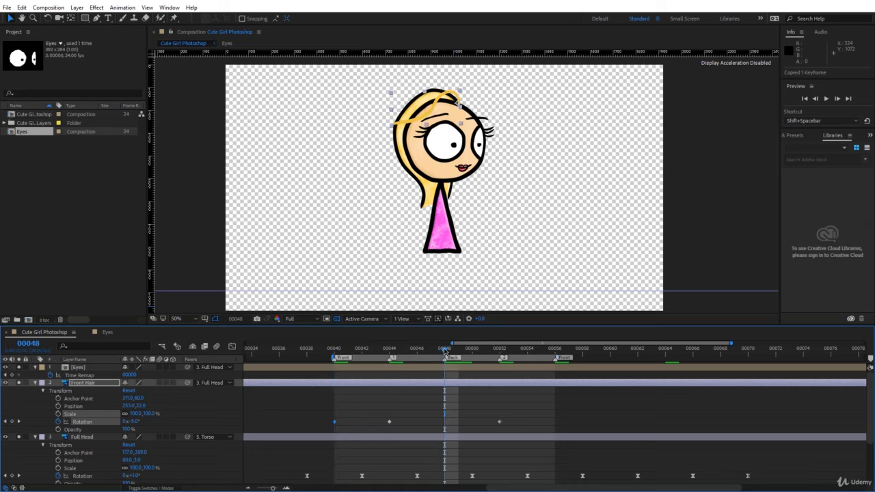
{"action": "key", "text": "ctrl+v"}
{"action": "left_click", "coordinate": [550, 350]}
{"action": "key", "text": "ctrl+v"}
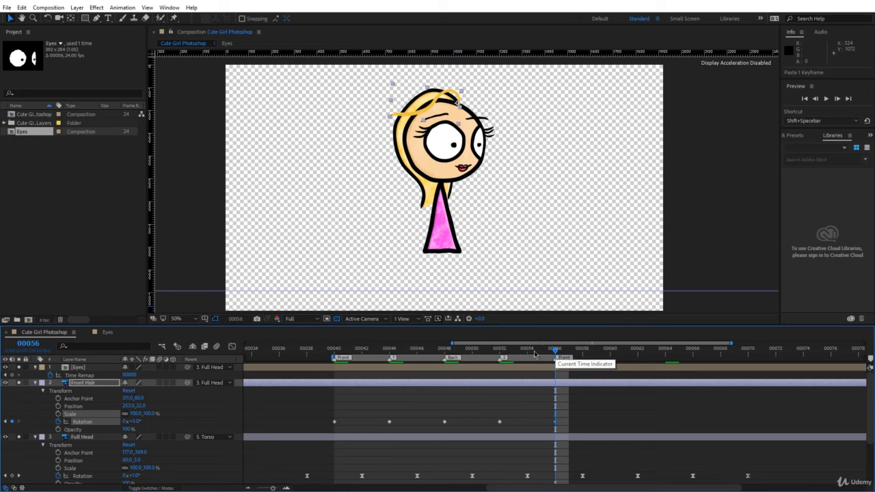
Apply Easy Ease to all five Front Hair Rotation keyframes and preview the hair motion
{"action": "left_click", "coordinate": [375, 350]}
{"action": "left_click_drag", "start_coordinate": [318, 397], "coordinate": [562, 430]}
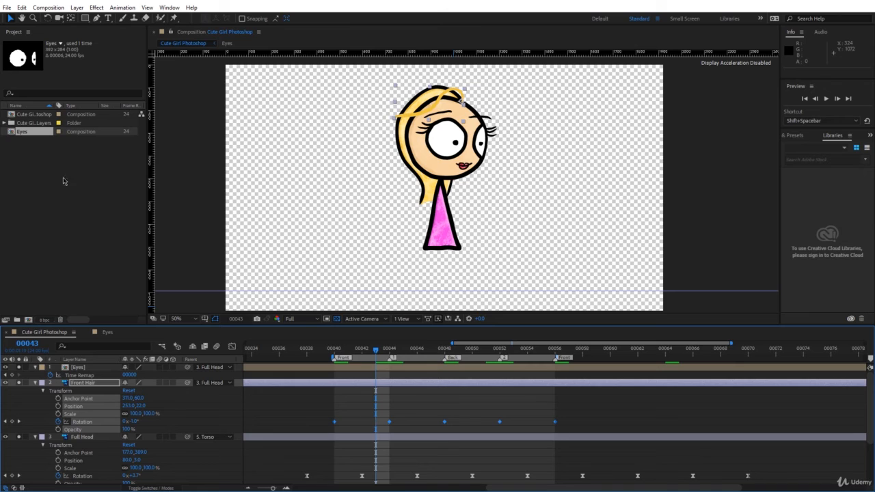
{"action": "left_click", "coordinate": [122, 7]}
{"action": "mouse_move", "coordinate": [202, 106]}
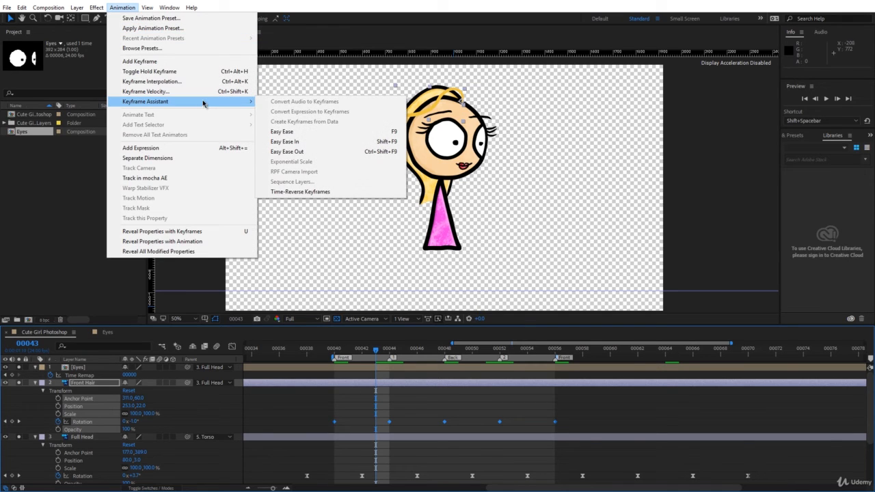
{"action": "left_click", "coordinate": [311, 131]}
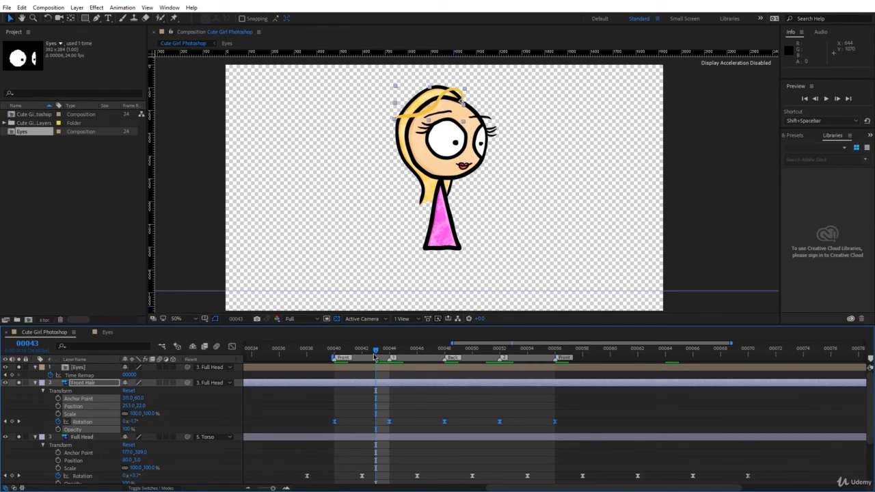
{"action": "key", "text": "space"}
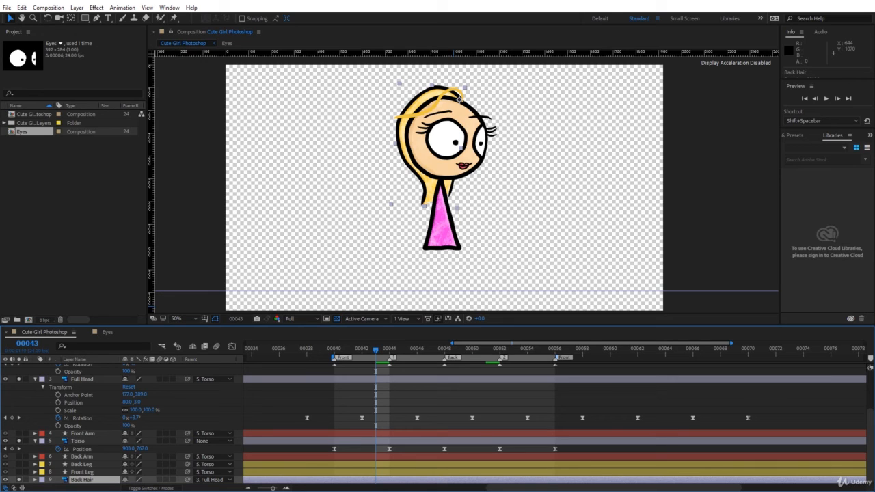
Key the Back Hair's Rotation at 0° on frame 44 and copy that keyframe to frame 52
{"action": "left_click", "coordinate": [393, 357]}
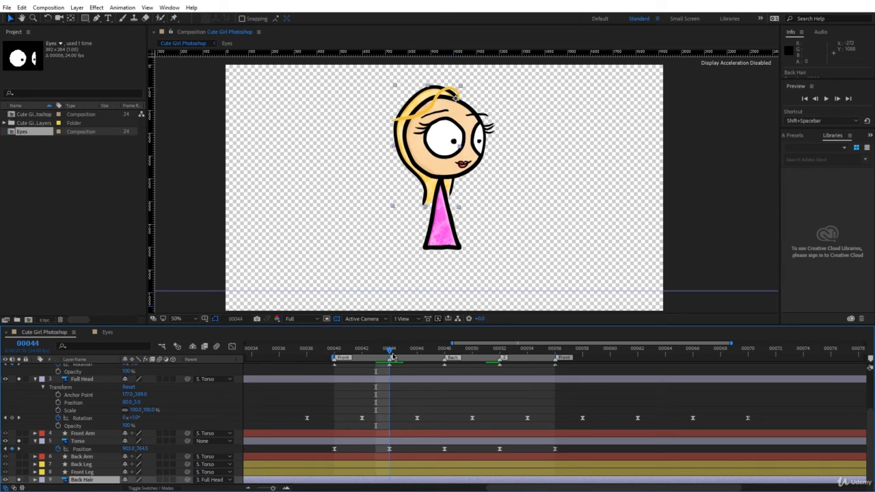
{"action": "left_click", "coordinate": [36, 481]}
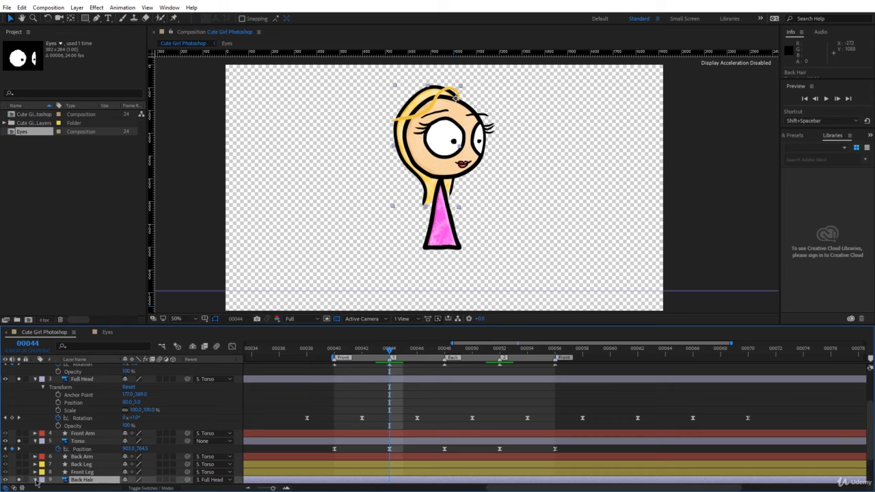
{"action": "scroll", "coordinate": [43, 479], "scroll_direction": "down", "scroll_amount": 2}
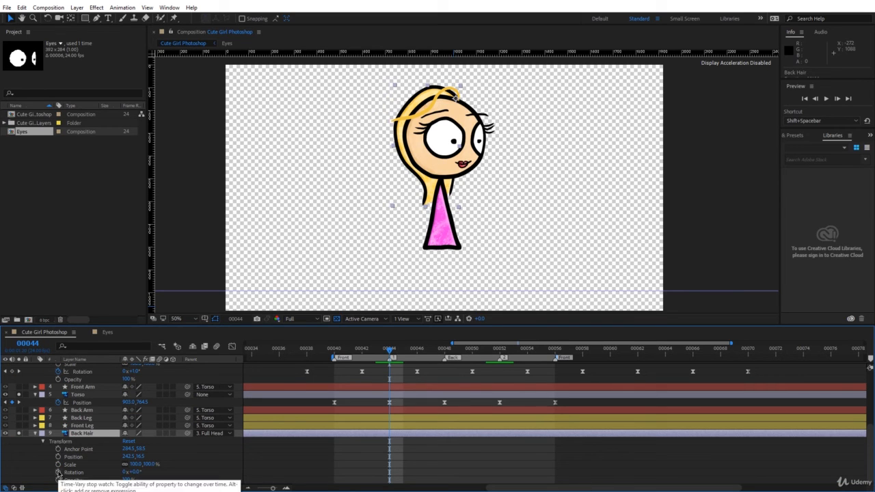
{"action": "left_click", "coordinate": [58, 472]}
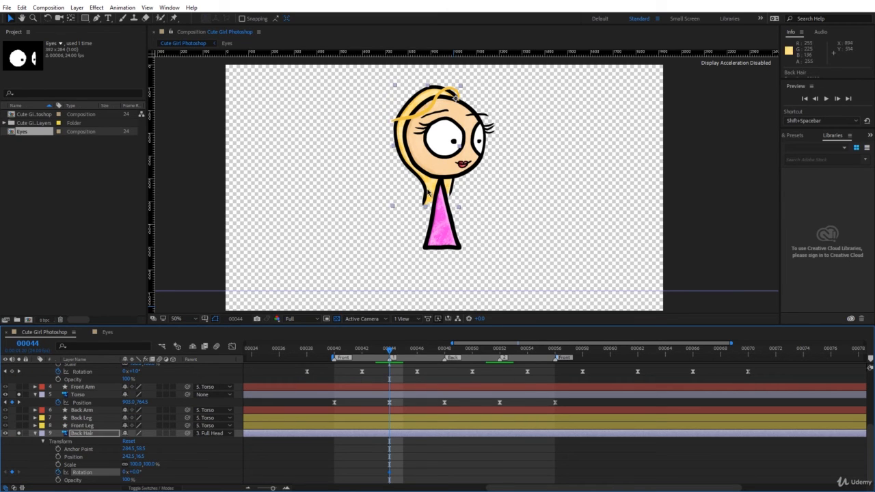
{"action": "left_click_drag", "start_coordinate": [385, 478], "coordinate": [403, 461]}
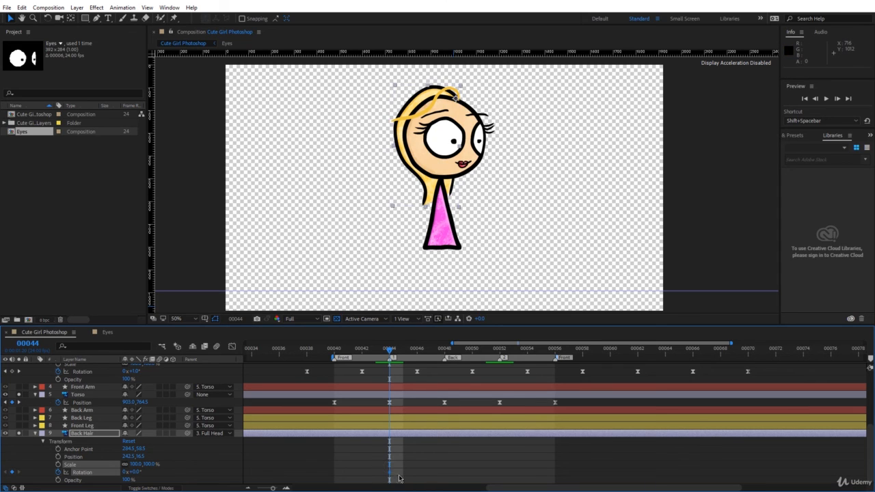
{"action": "key", "text": "ctrl+c"}
{"action": "left_click", "coordinate": [499, 354]}
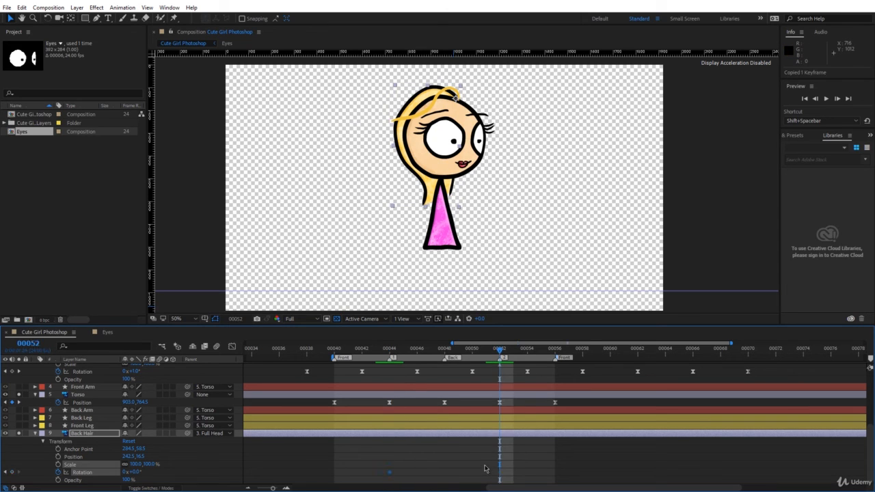
Key the Back Hair's Rotation at 2° on frame 40 and copy that keyframe to frames 48 and 56
{"action": "left_click", "coordinate": [335, 355]}
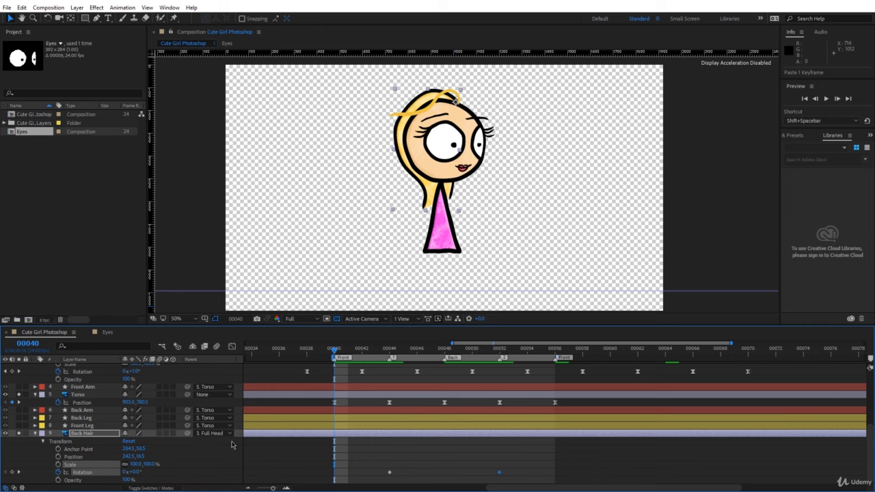
{"action": "left_click", "coordinate": [138, 472]}
{"action": "type", "text": "2"}
{"action": "key", "text": "Return"}
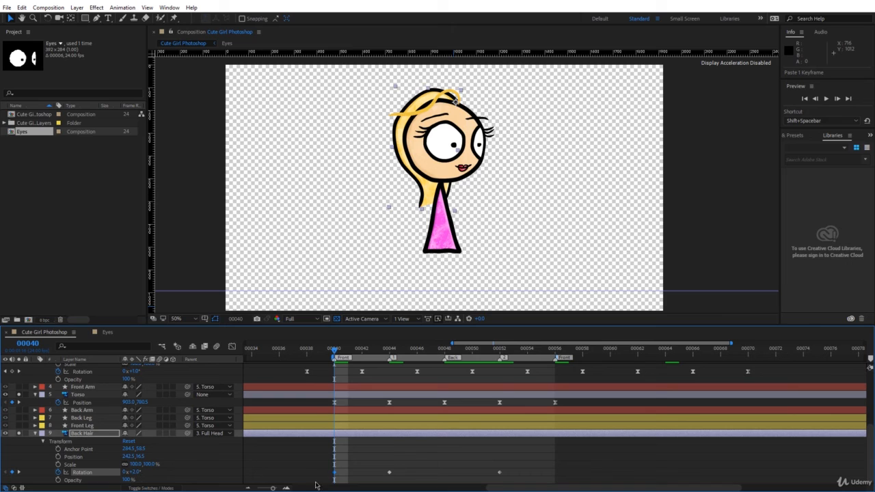
{"action": "left_click_drag", "start_coordinate": [331, 461], "coordinate": [345, 474]}
{"action": "key", "text": "ctrl+c"}
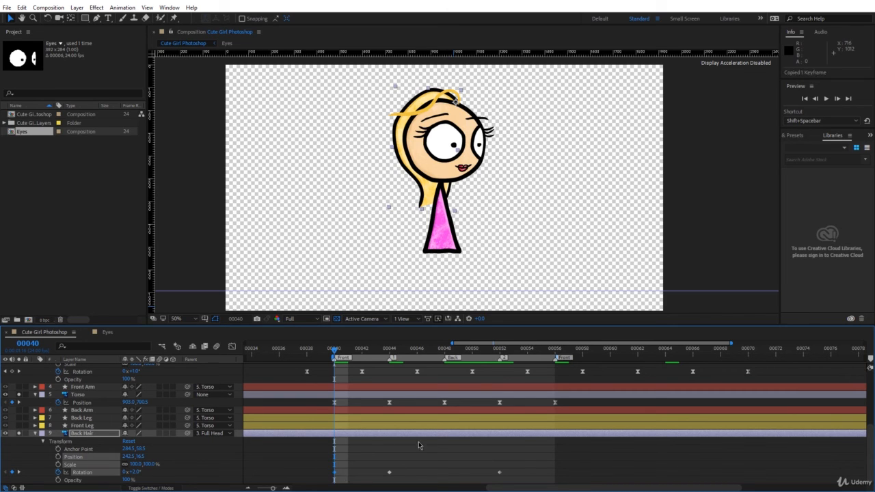
{"action": "left_click", "coordinate": [443, 350]}
{"action": "key", "text": "ctrl+v"}
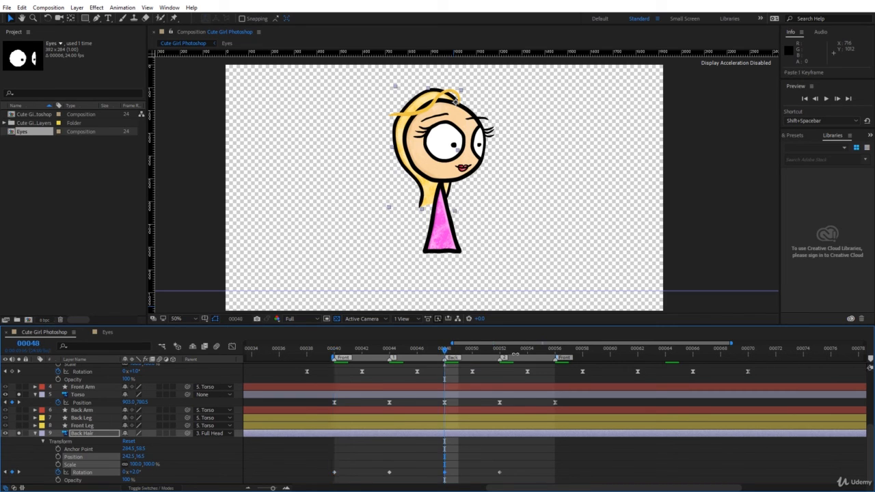
{"action": "left_click", "coordinate": [553, 351]}
{"action": "key", "text": "ctrl+v"}
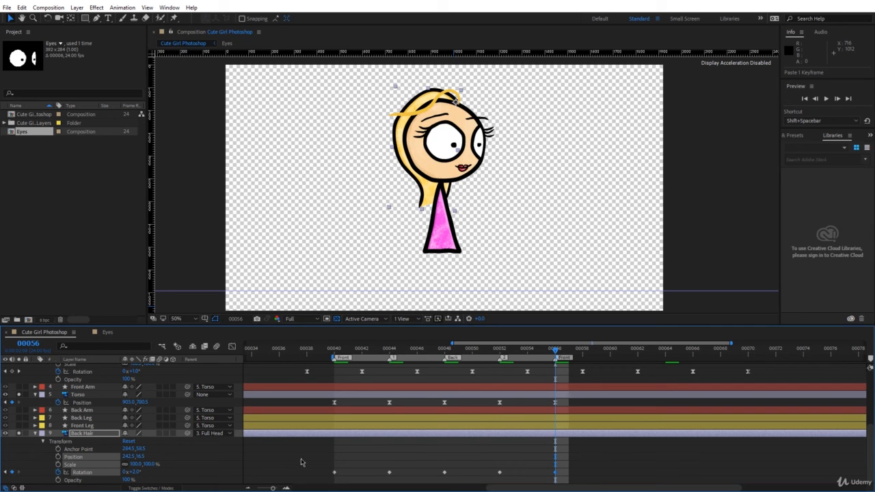
Apply Easy Ease to all five Back Hair Rotation keyframes, preview the loop, and deselect the layer
{"action": "left_click", "coordinate": [121, 7]}
{"action": "left_click", "coordinate": [121, 8]}
{"action": "left_click", "coordinate": [121, 8]}
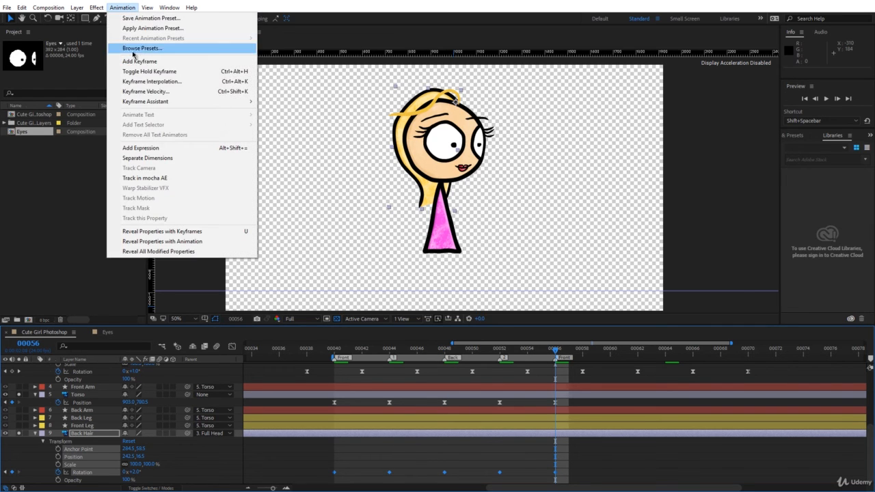
{"action": "mouse_move", "coordinate": [159, 102]}
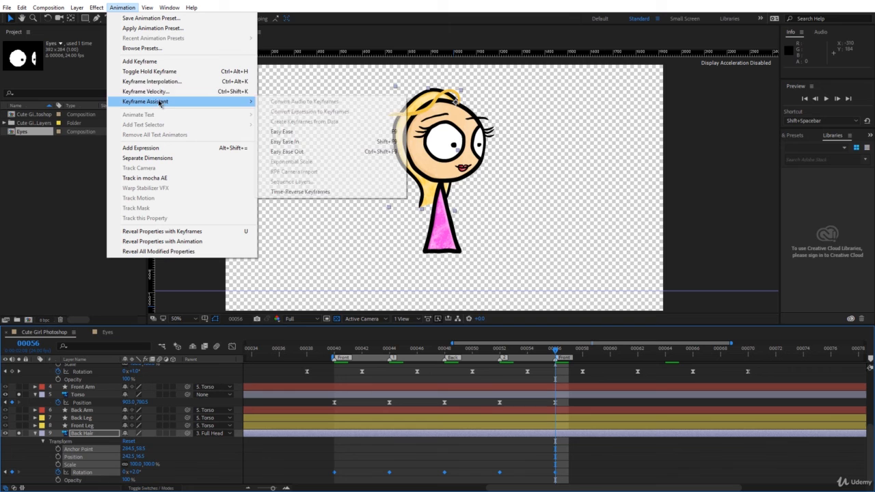
{"action": "left_click", "coordinate": [302, 132]}
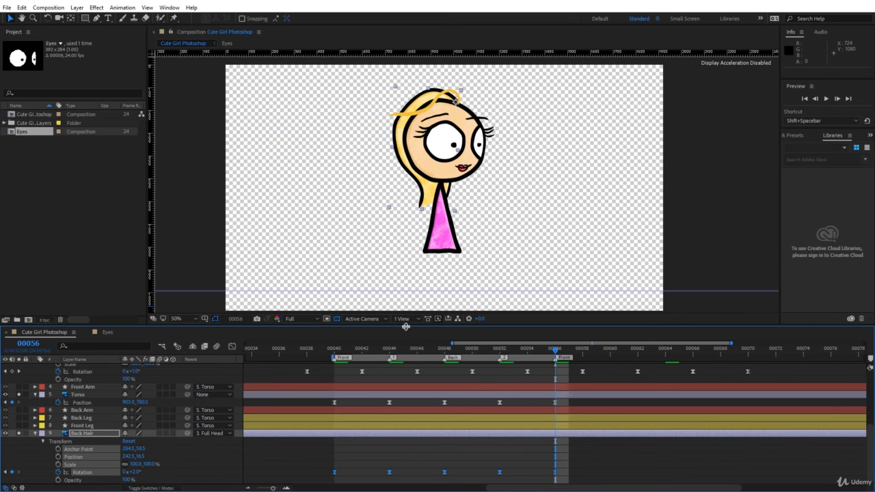
{"action": "left_click", "coordinate": [388, 354]}
{"action": "key", "text": "space"}
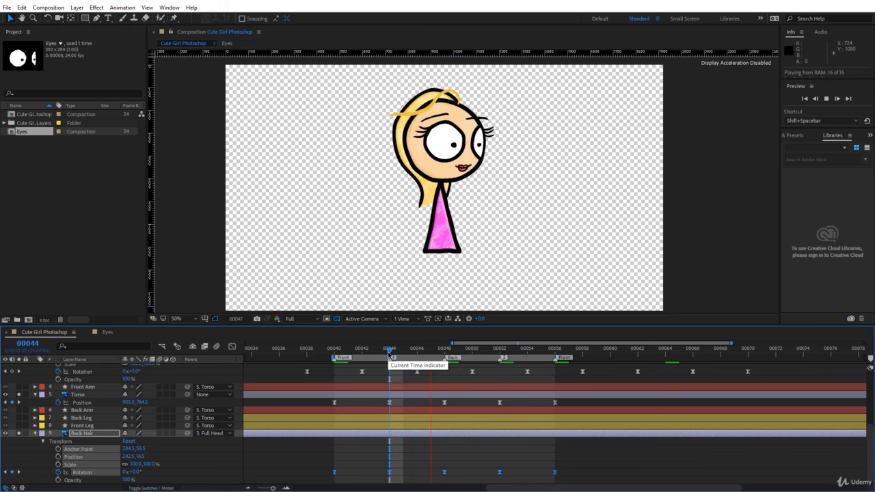
{"action": "left_click", "coordinate": [486, 420]}
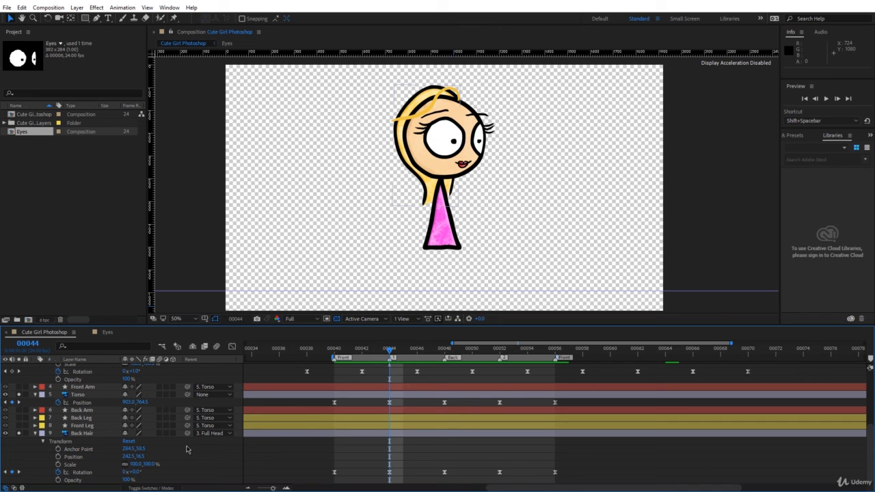
Collapse the revealed properties of every layer in the timeline and preview the combined torso, head and hair animation
{"action": "key", "text": "u"}
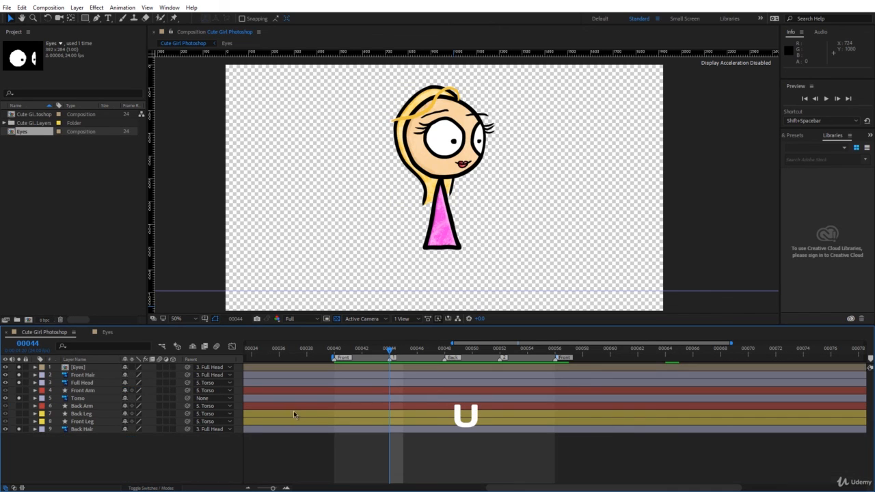
{"action": "key", "text": "u"}
{"action": "key", "text": "u"}
{"action": "key", "text": "u"}
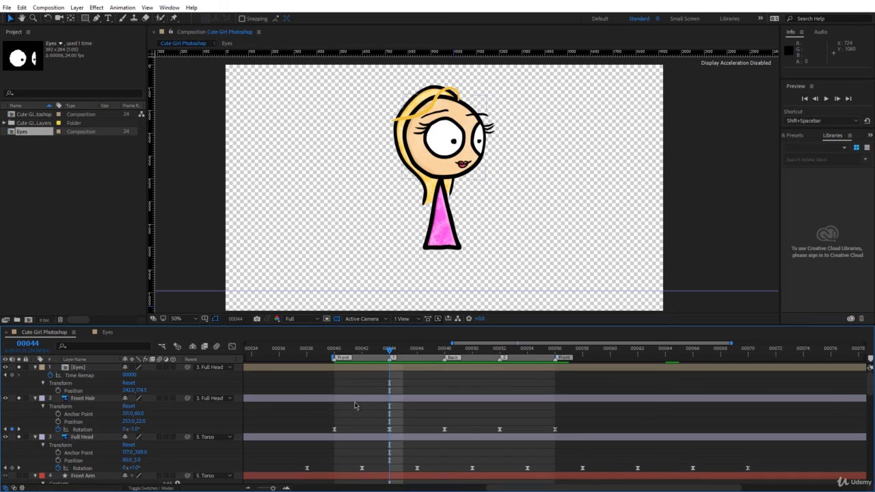
{"action": "key", "text": "u"}
{"action": "key", "text": "u"}
{"action": "key", "text": "u"}
{"action": "key", "text": "u"}
{"action": "key", "text": "u"}
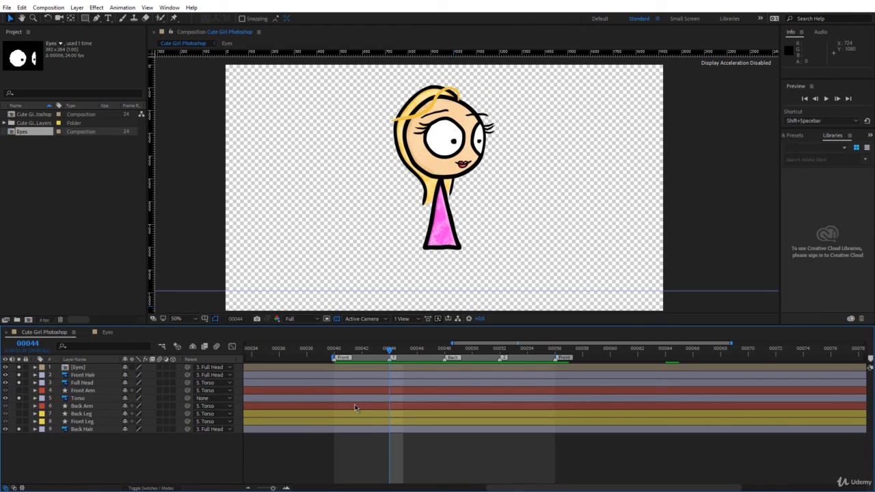
{"action": "key", "text": "space"}
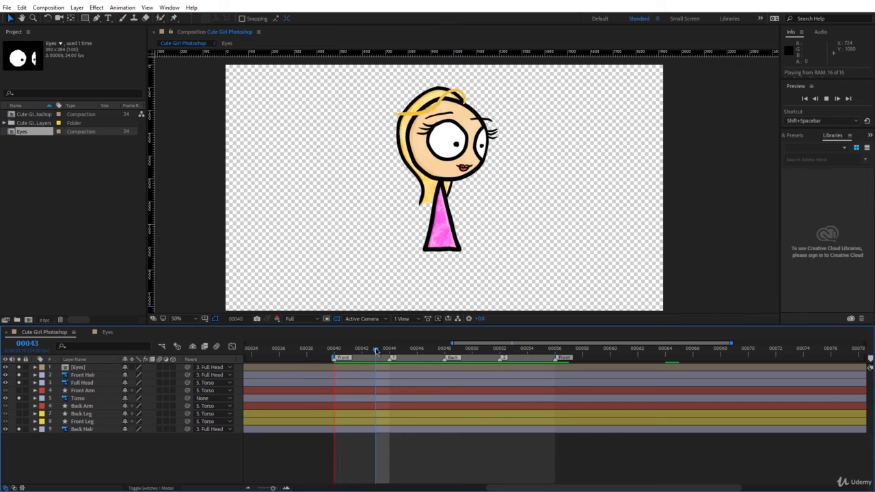